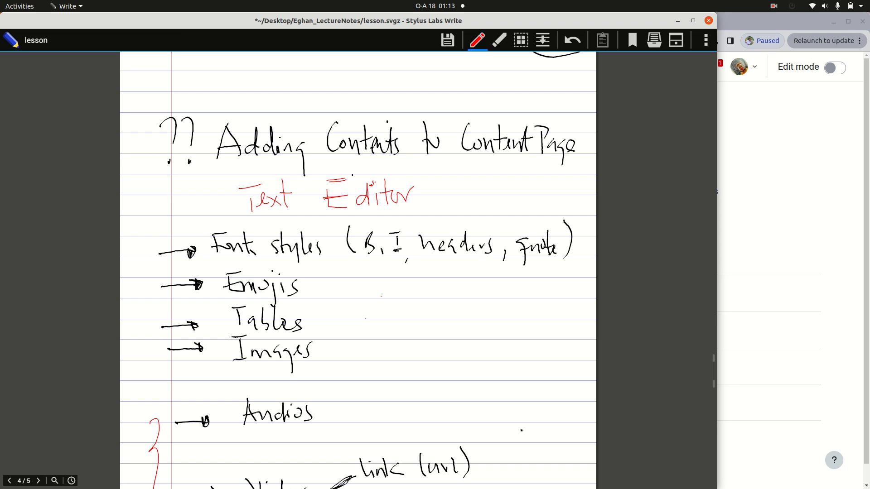
Underline "Contents" in the heading, frame "Content Page" with a red box, and draw a red tick beside "Text Editor".
left_click_drag(334, 165, 394, 161)
mouse_move(467, 160)
left_mouse_down()
mouse_move(526, 163)
mouse_move(581, 133)
mouse_move(469, 111)
mouse_move(465, 152)
left_mouse_up()
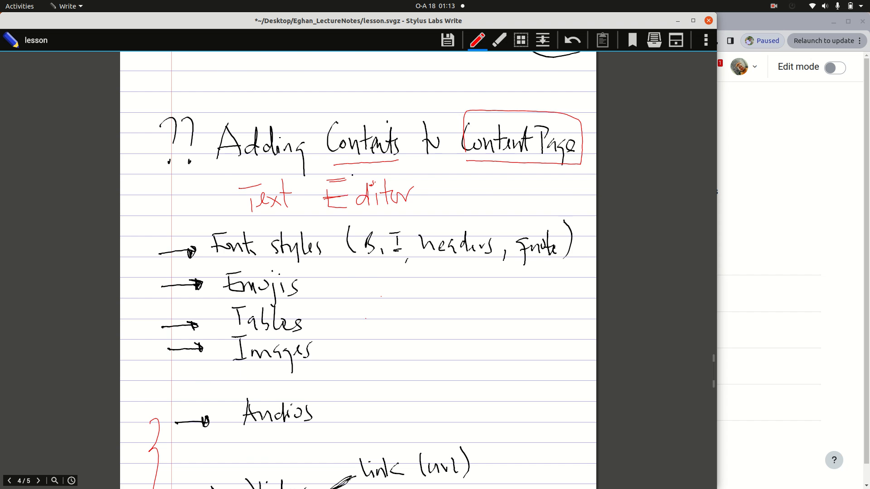
scroll(465, 152, "up", 4)
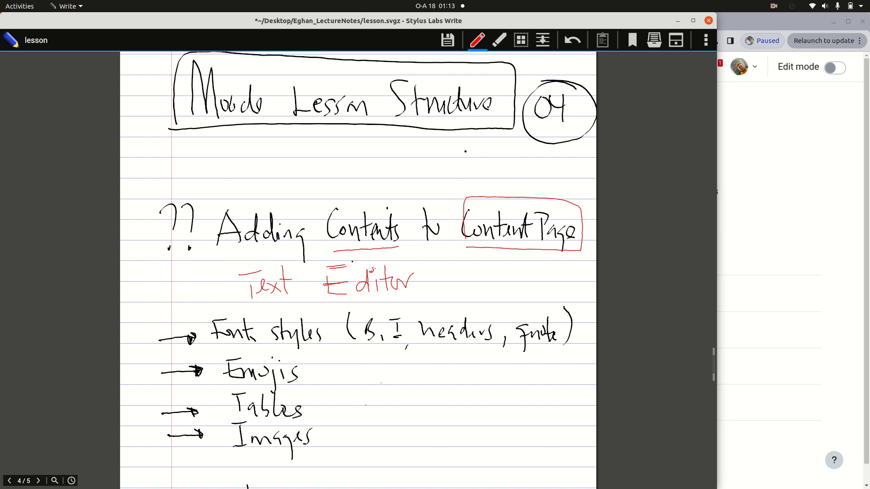
left_click_drag(427, 293, 453, 274)
Tick the Emojis, Tables and Images items in red, and draw a red border around the upper and outer edge of the Audios and Videos section.
scroll(452, 273, "down", 5)
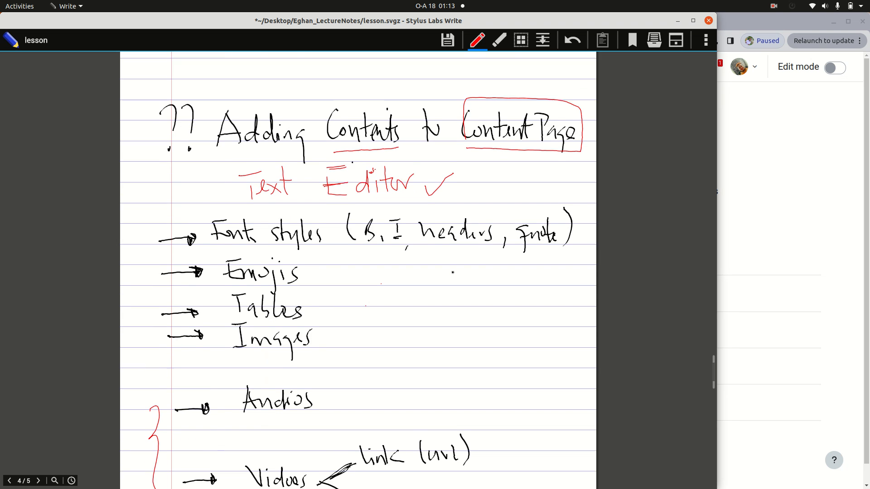
scroll(453, 272, "down", 1)
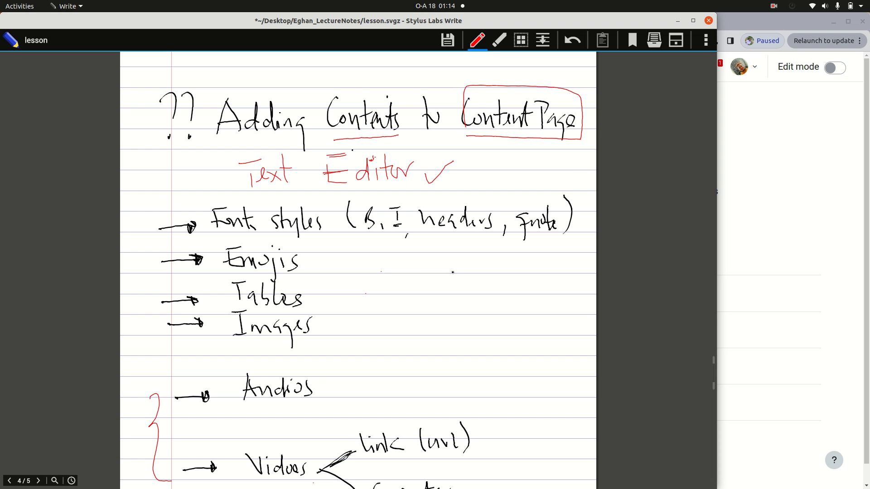
left_click_drag(326, 265, 348, 249)
left_click_drag(328, 299, 360, 281)
left_click_drag(337, 321, 360, 309)
scroll(361, 309, "down", 3)
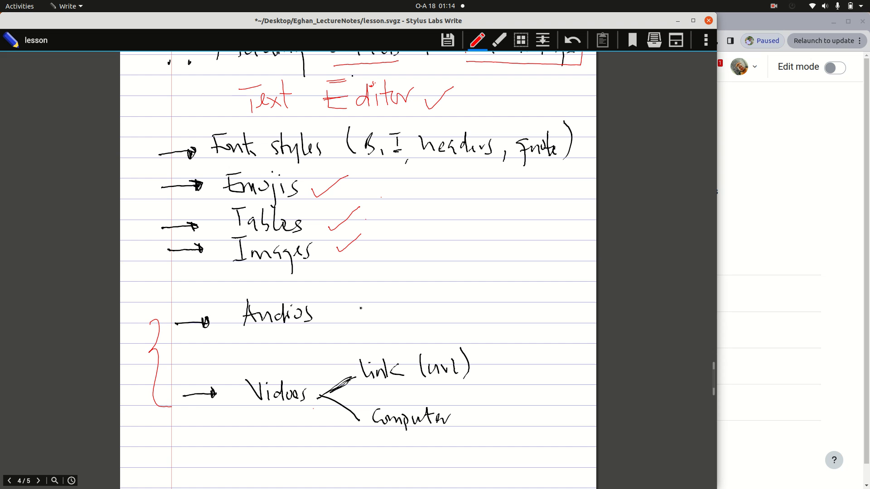
mouse_move(125, 291)
left_mouse_down()
mouse_move(514, 274)
mouse_move(530, 429)
left_mouse_up()
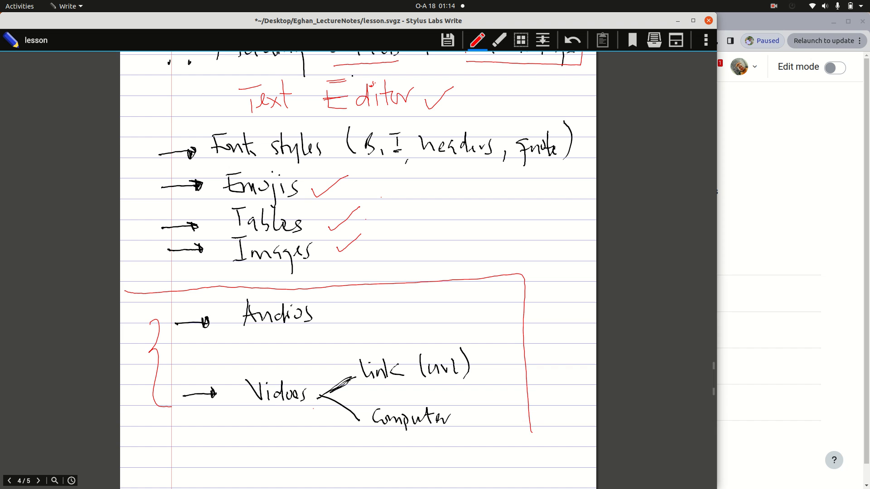
scroll(532, 433, "up", 3)
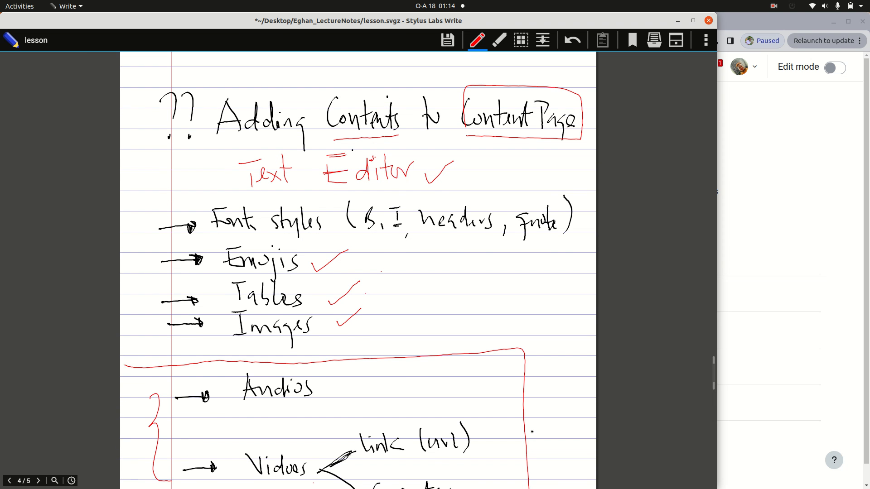
Switch to Google Chrome and open the Course Outline page of the UNIT0: Course Overview lesson for editing.
left_click(775, 234)
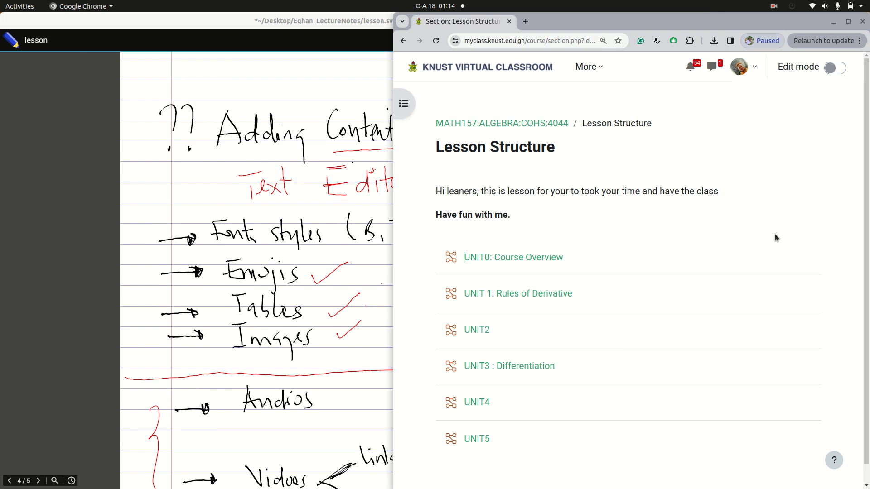
left_click_drag(393, 156, 362, 157)
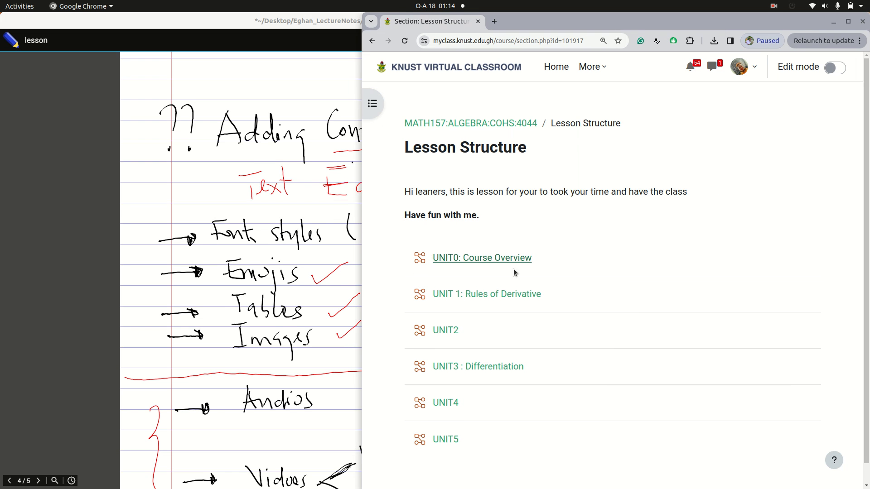
left_click(486, 258)
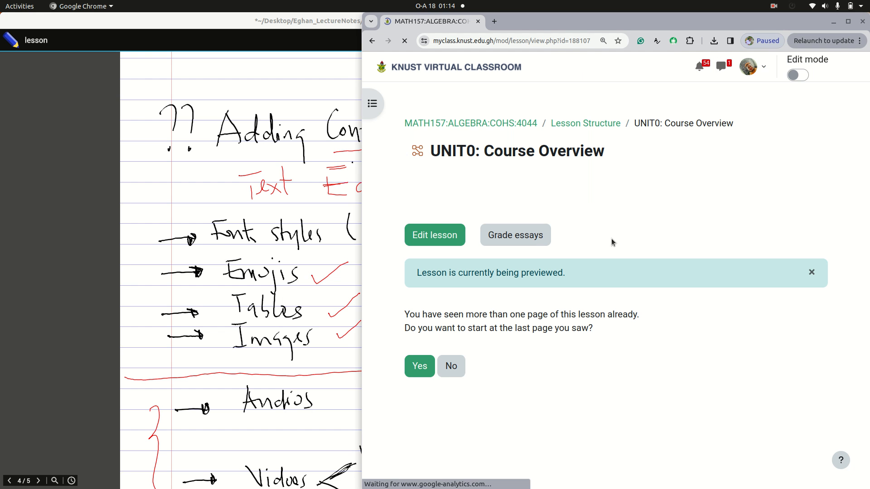
left_click(449, 235)
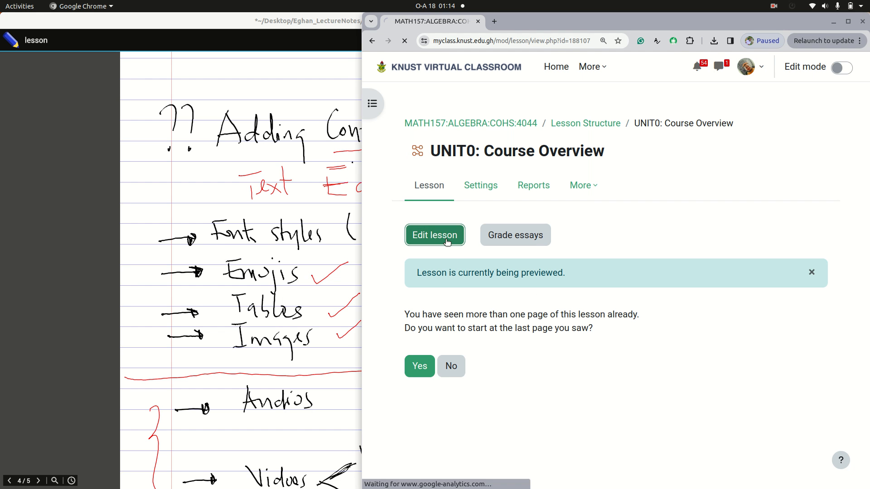
scroll(539, 242, "down", 3)
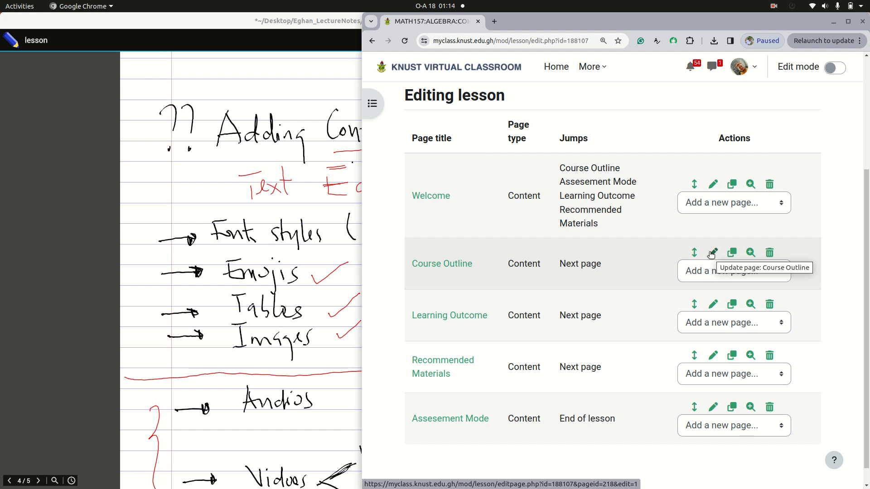
left_click(711, 253)
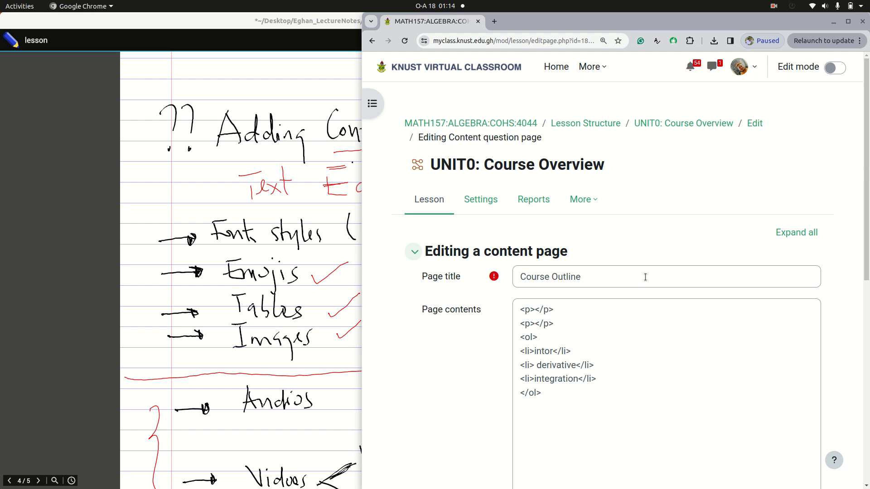
Replace the numbered list in the page contents with the line "this is the course oulie for you" and start a new line.
scroll(646, 277, "down", 2)
scroll(563, 226, "down", 1)
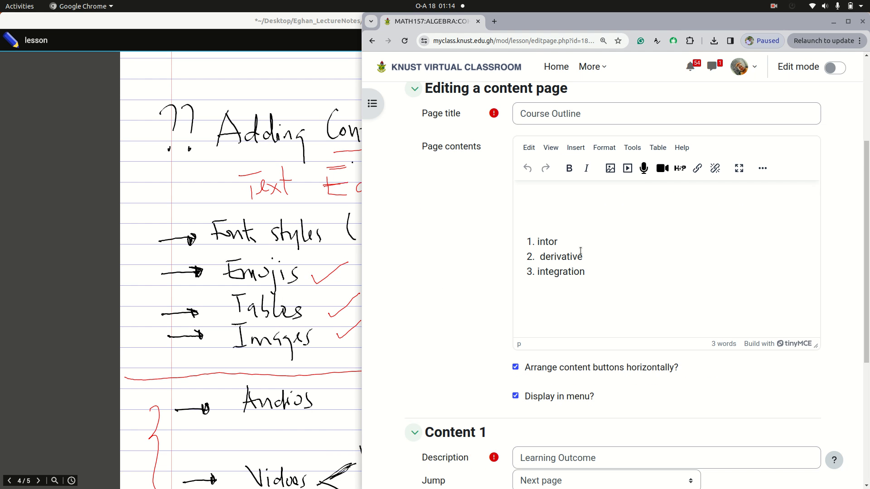
left_click(587, 281)
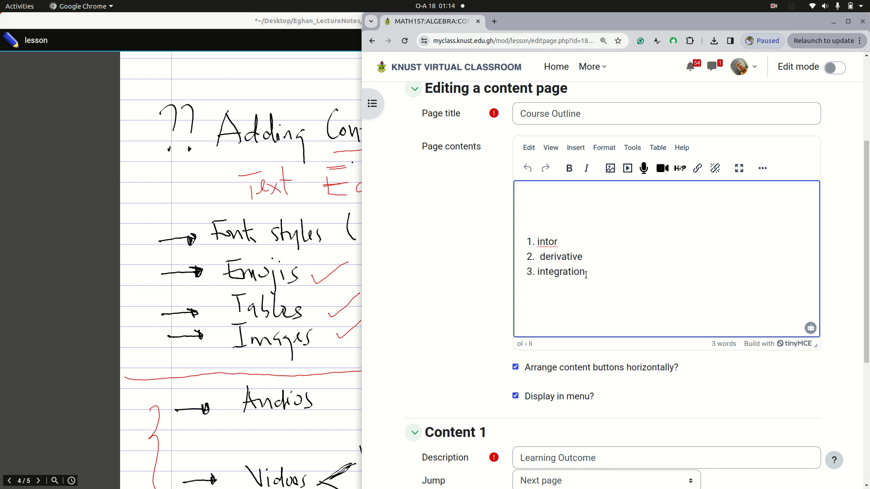
left_click_drag(586, 275, 536, 243)
key("BackSpace")
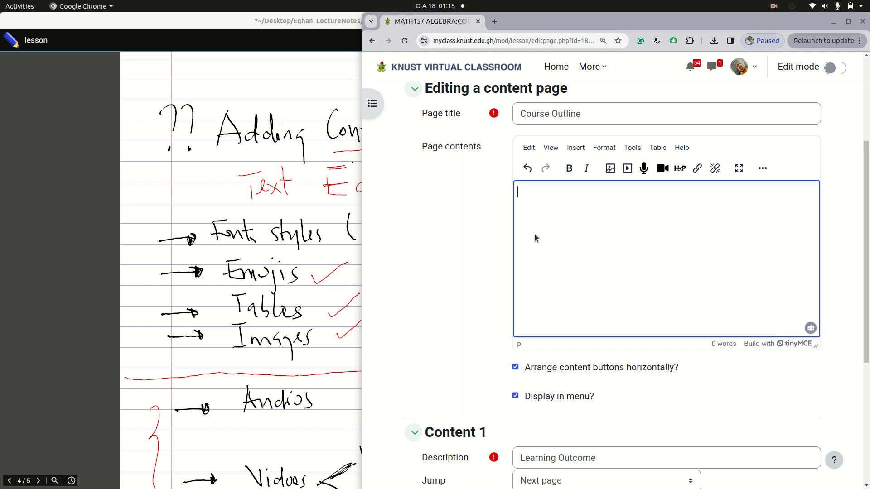
type("this is the course oulie ")
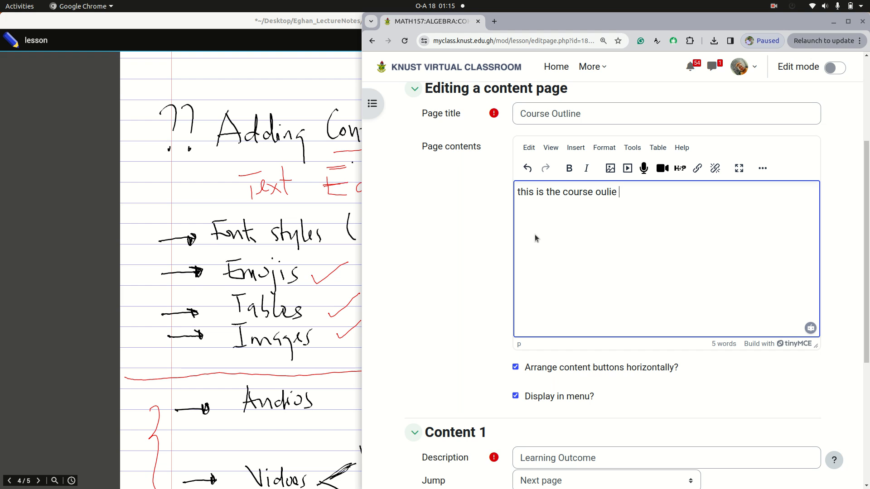
type("for you")
key("Return")
Widen the browser window and make the sentence in the page contents bold.
left_click_drag(363, 187, 284, 186)
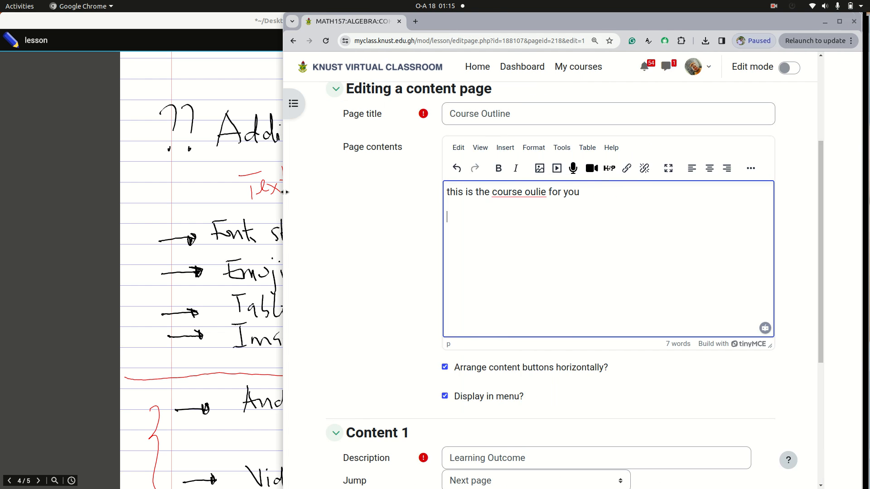
triple_click(508, 191)
left_click(510, 168)
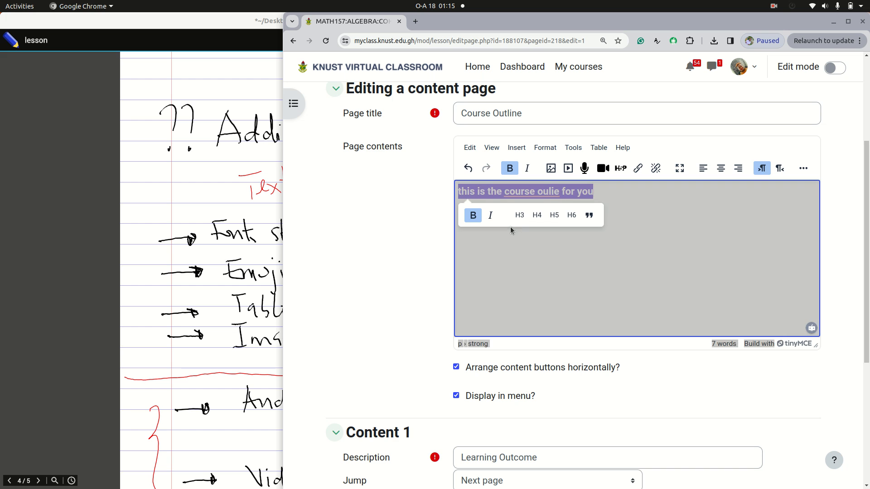
Copy the bold sentence and paste repeated copies of it below the original.
left_click(539, 246)
triple_click(525, 188)
key("ctrl+c")
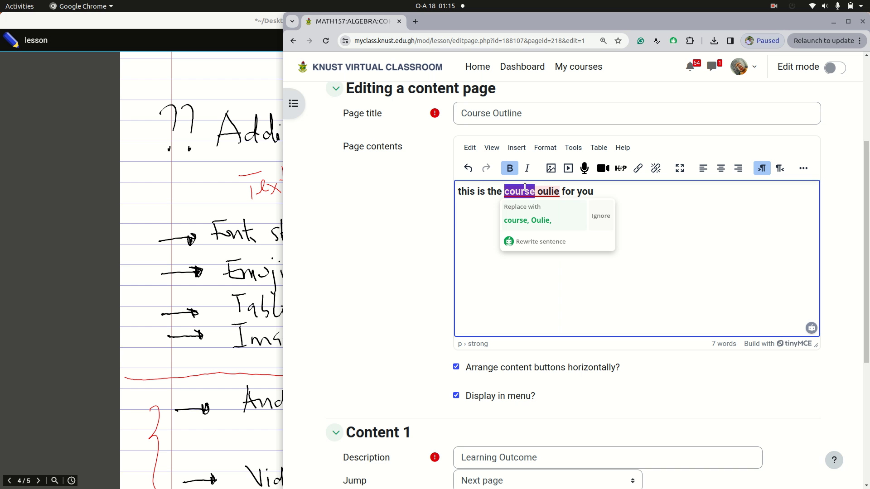
left_click(489, 247)
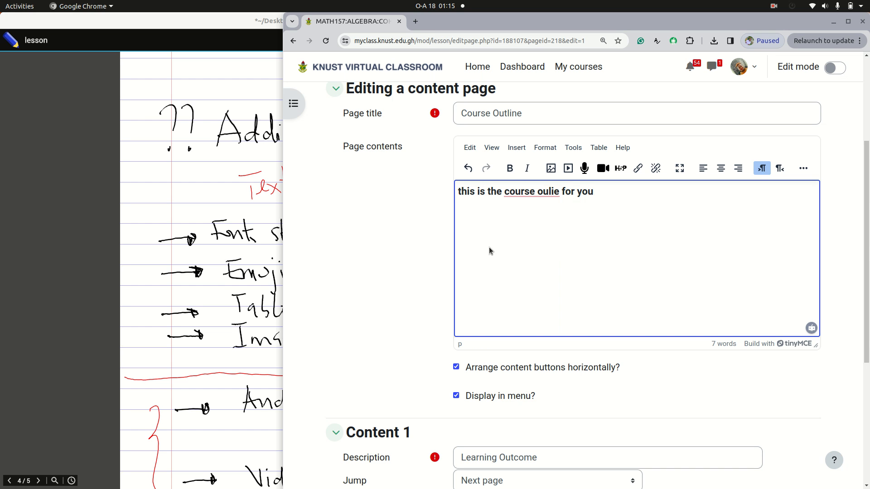
key("ctrl+v")
key("ctrl+v")
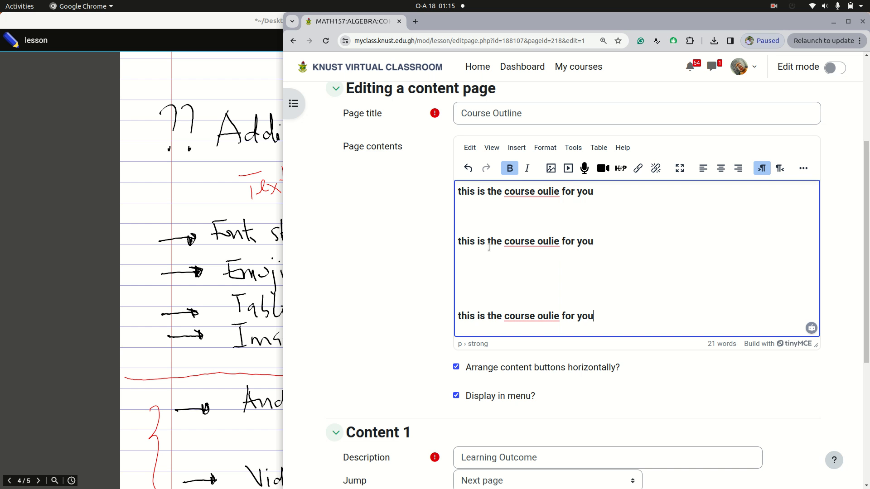
Remove bold from the second sentence and make it italic.
scroll(488, 247, "up", 3)
triple_click(496, 242)
left_click(510, 169)
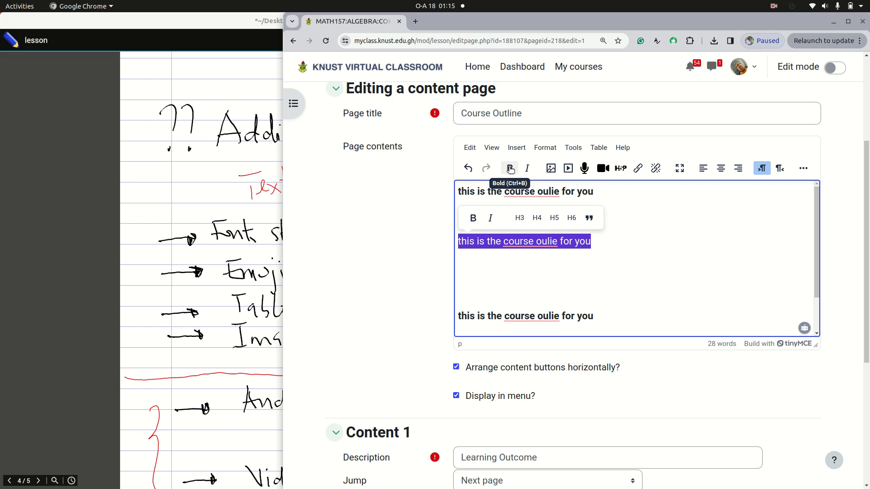
left_click(527, 169)
left_click(551, 267)
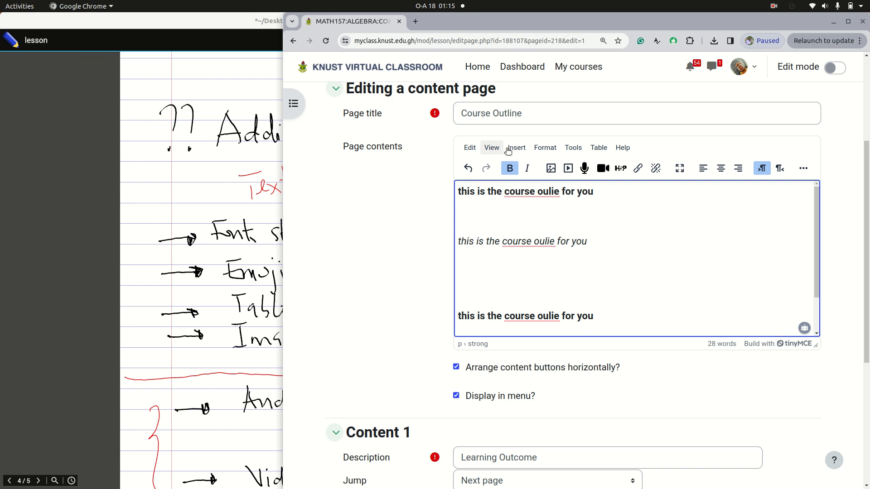
left_click(491, 148)
left_click(468, 148)
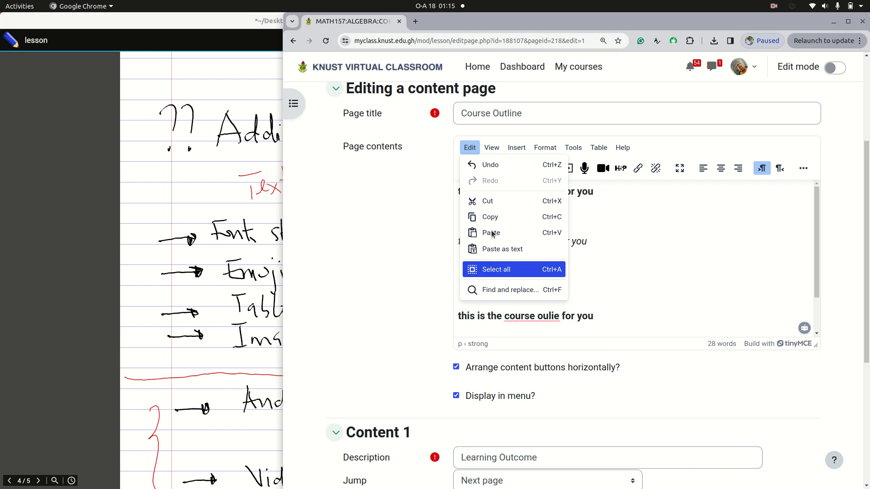
left_click(490, 150)
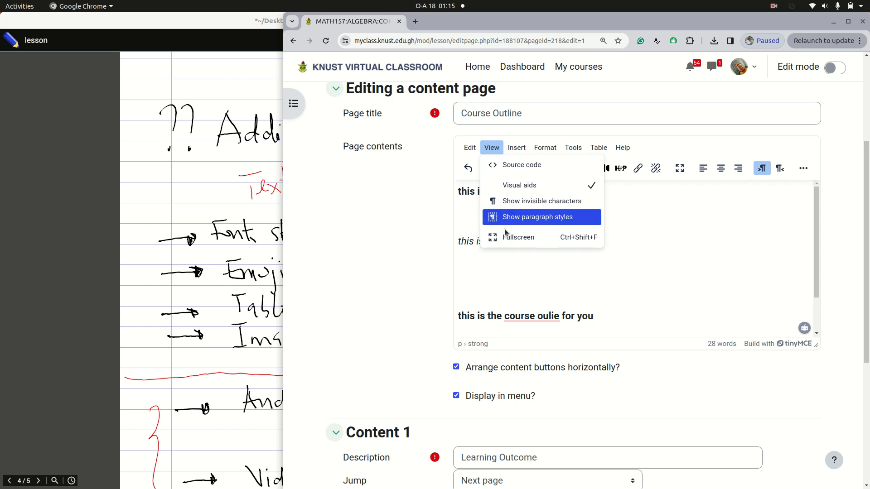
left_click(516, 147)
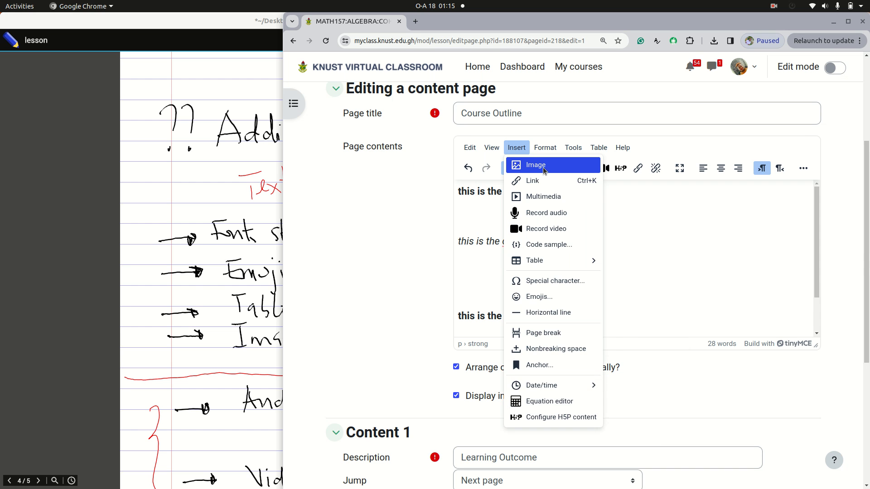
left_click(545, 147)
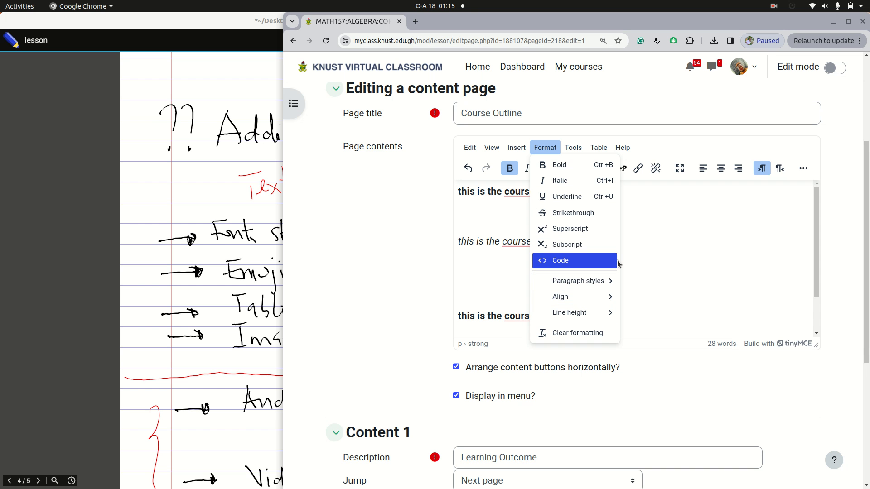
left_click(643, 252)
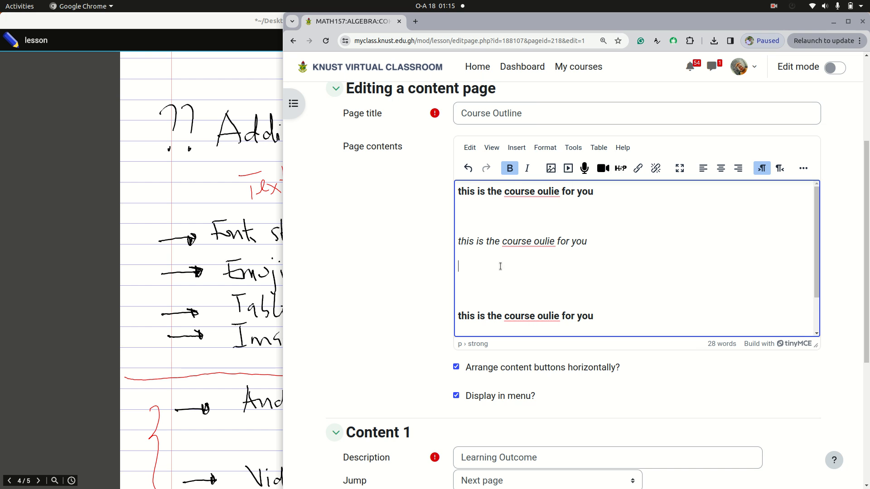
Apply the Code format to the third sentence in the page contents.
triple_click(500, 317)
left_click(546, 147)
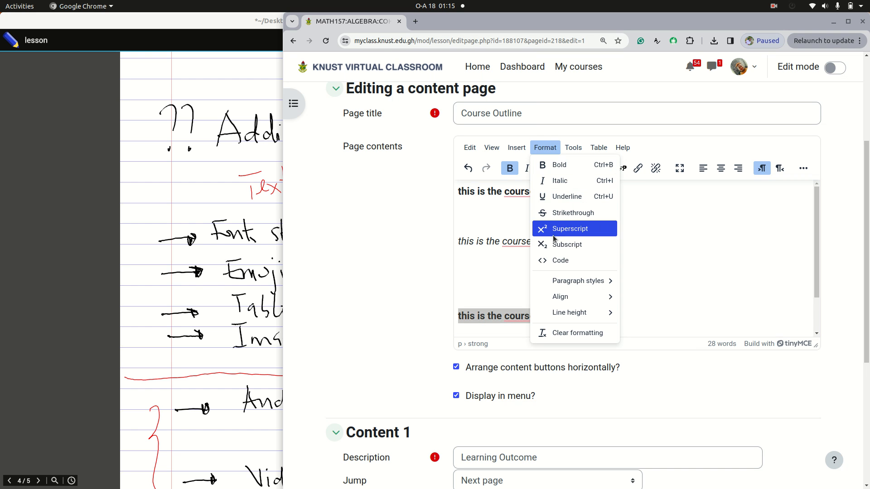
left_click(559, 261)
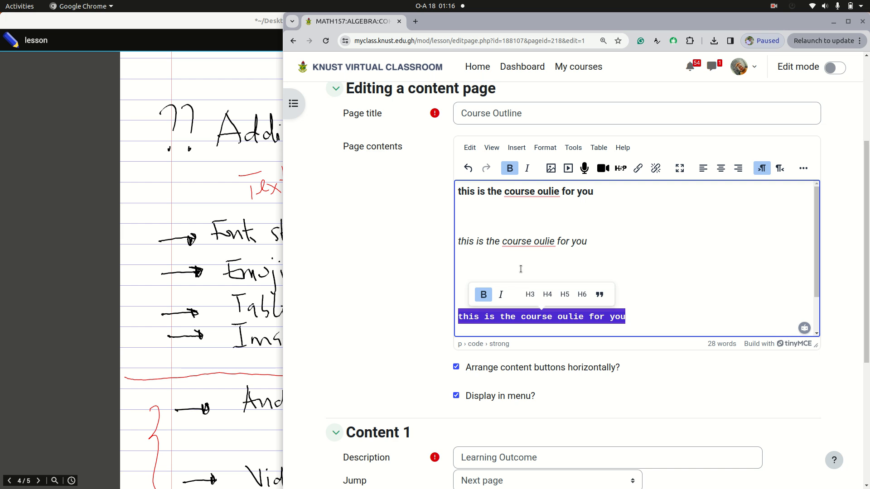
left_click(521, 269)
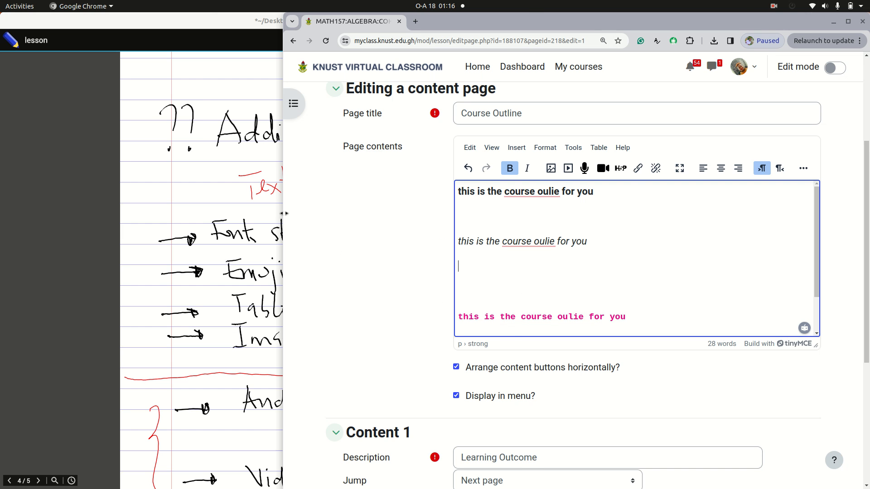
Widen the browser window further and look through the paragraph styles available for the page contents.
left_click_drag(284, 213, 217, 214)
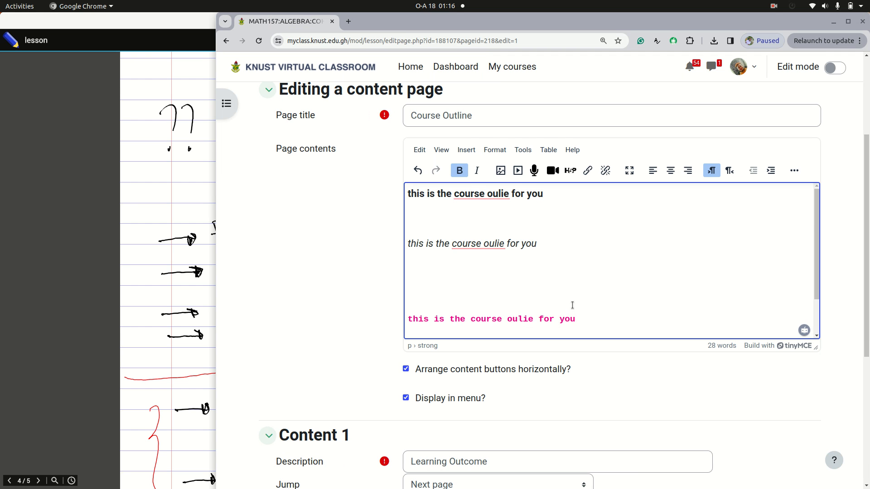
scroll(572, 305, "down", 5)
scroll(571, 297, "up", 3)
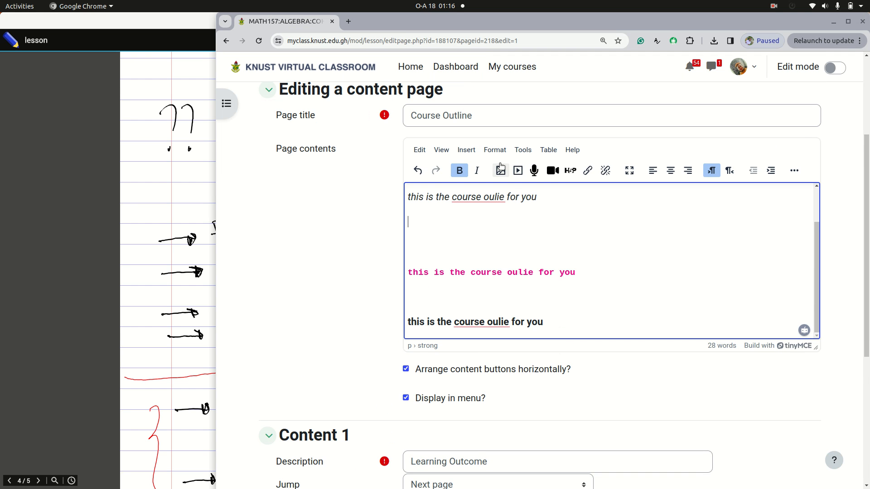
left_click(495, 149)
mouse_move(531, 283)
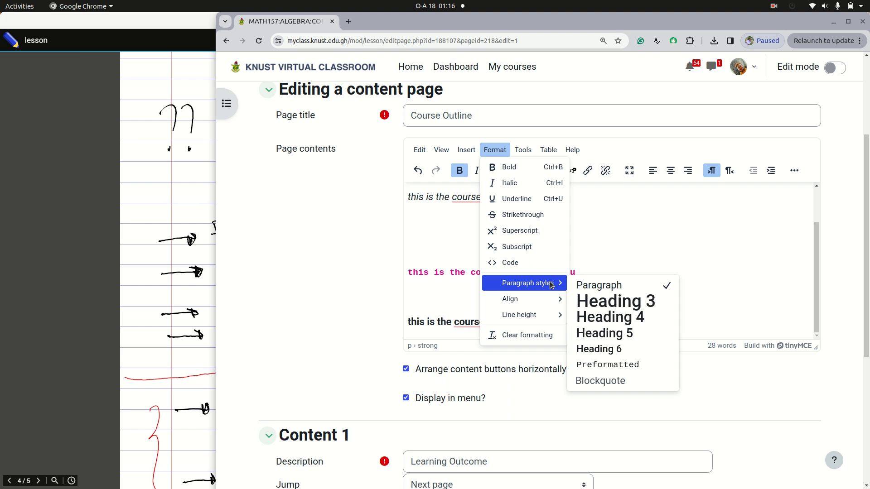
left_click(613, 250)
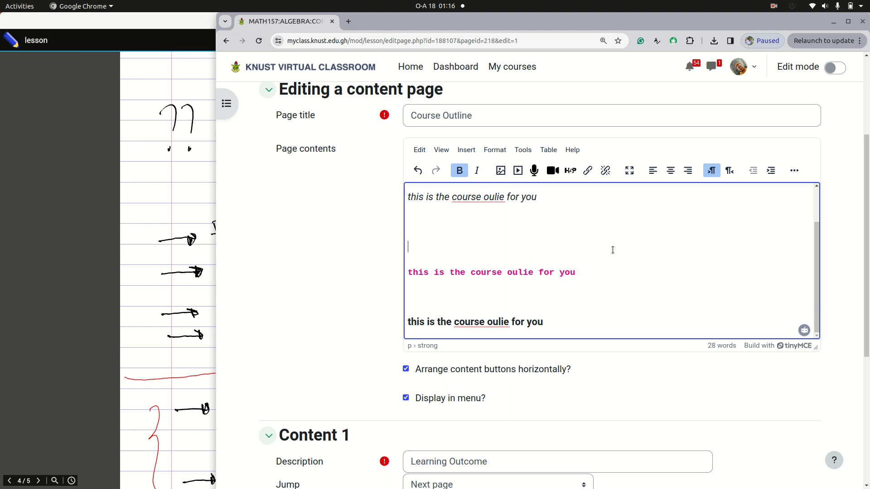
Add two blank lines directly above the italic sentence in the page contents.
scroll(448, 220, "up", 2)
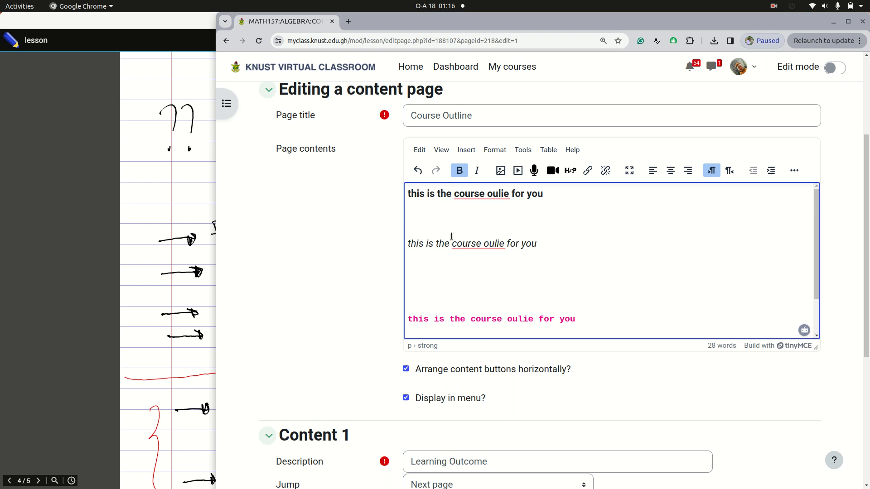
scroll(452, 236, "up", 2)
scroll(451, 238, "down", 2)
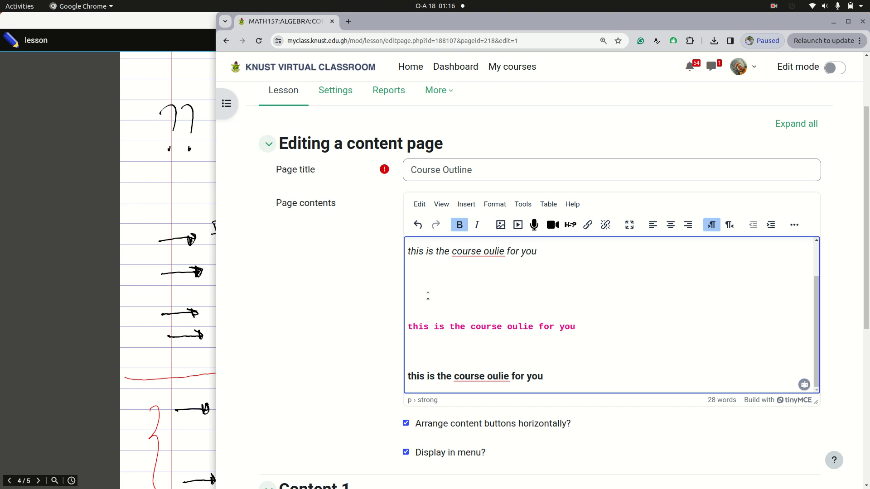
scroll(428, 296, "down", 3)
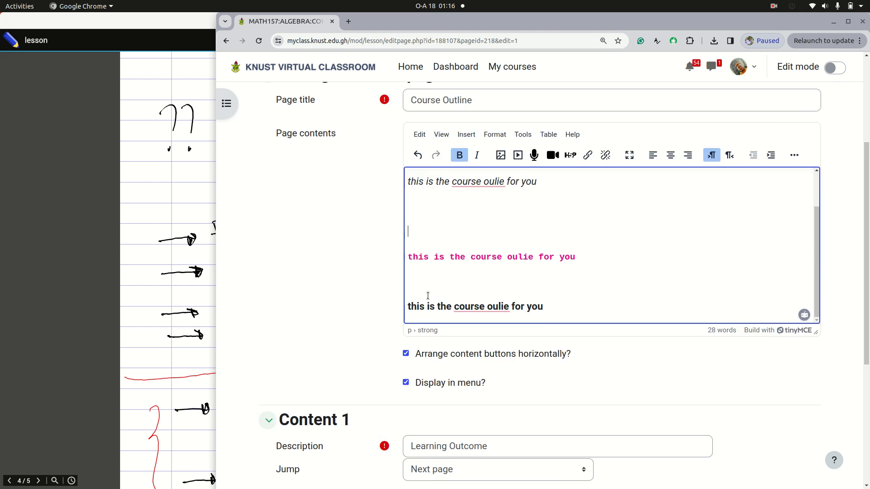
scroll(427, 295, "up", 3)
left_click(418, 257)
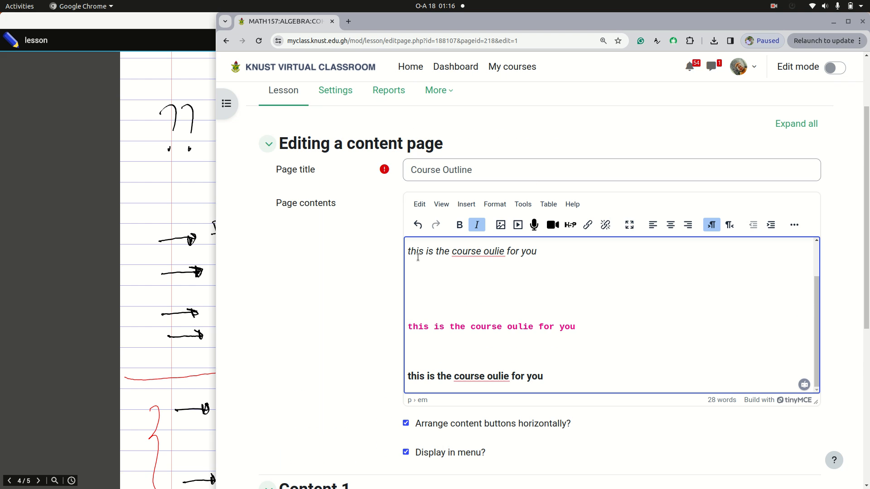
key("Return")
key("Return")
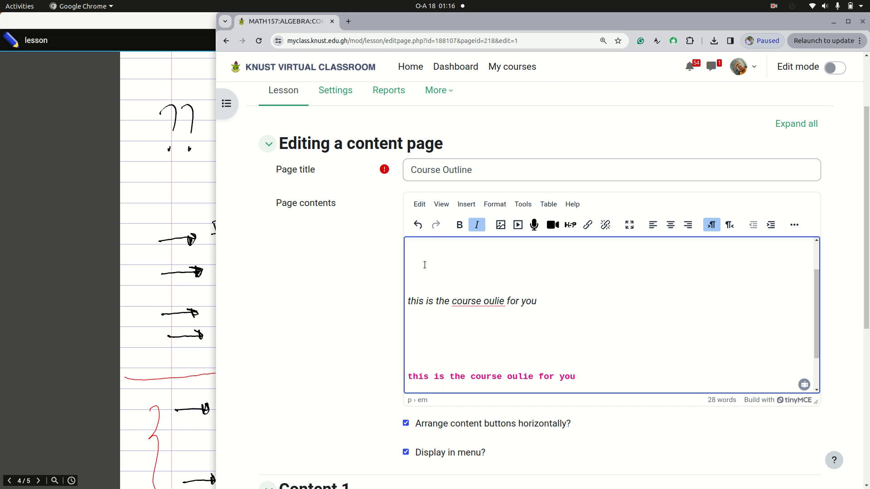
Open the emoji picker for the blank line above the italic sentence and browse its categories from Symbols to Flags.
left_click(466, 204)
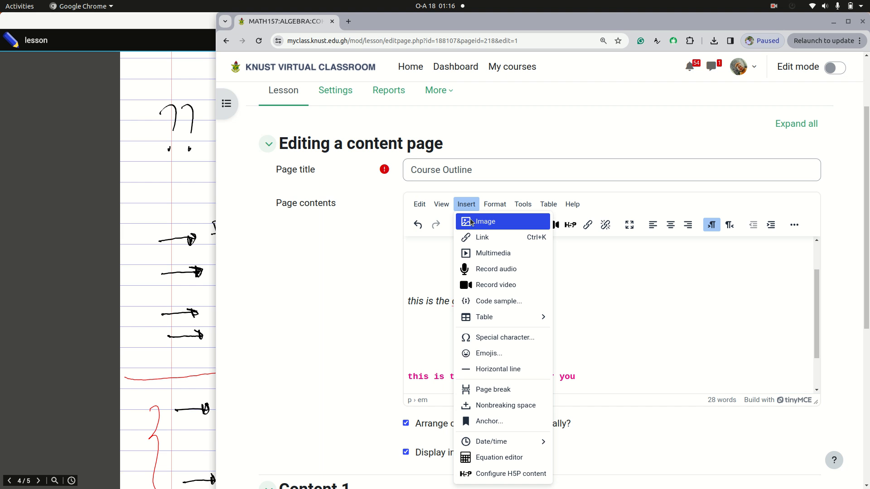
left_click(482, 358)
left_click(445, 220)
left_click(452, 233)
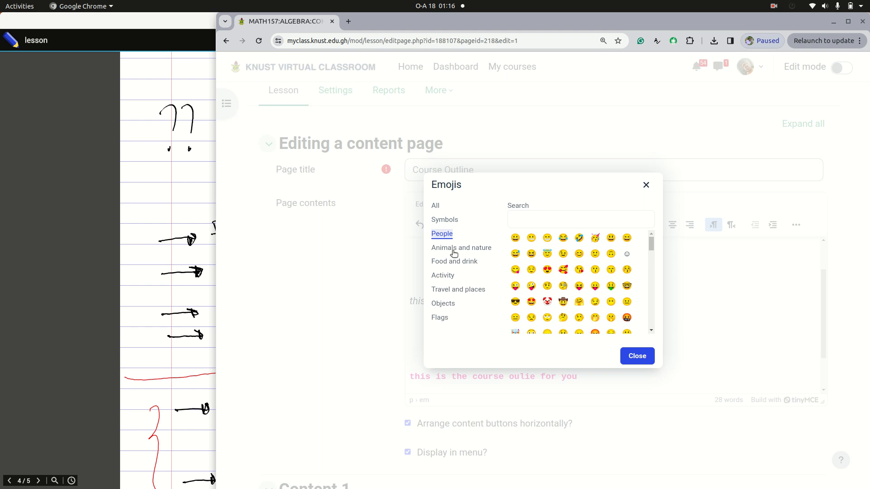
left_click(453, 251)
left_click(452, 262)
left_click(452, 276)
left_click(452, 290)
left_click(443, 304)
left_click(441, 318)
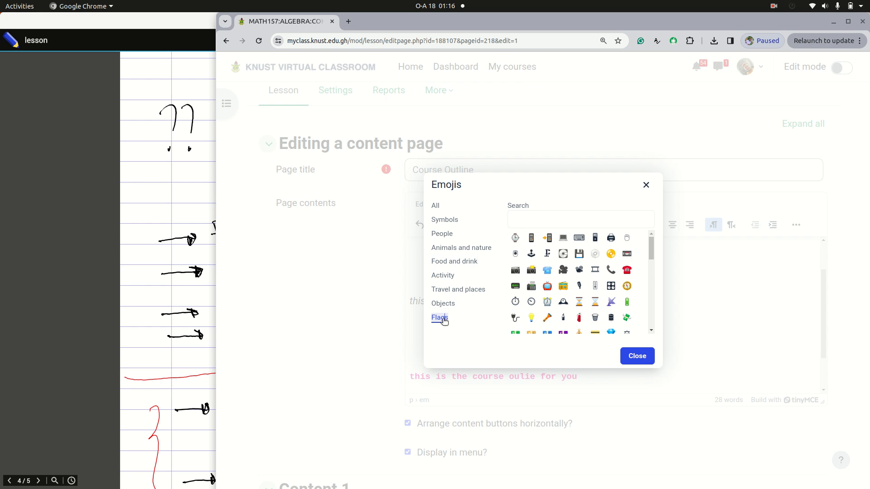
Insert the notepad-and-pencil emoji from the Objects category and follow it with the text "Outline".
left_click(443, 305)
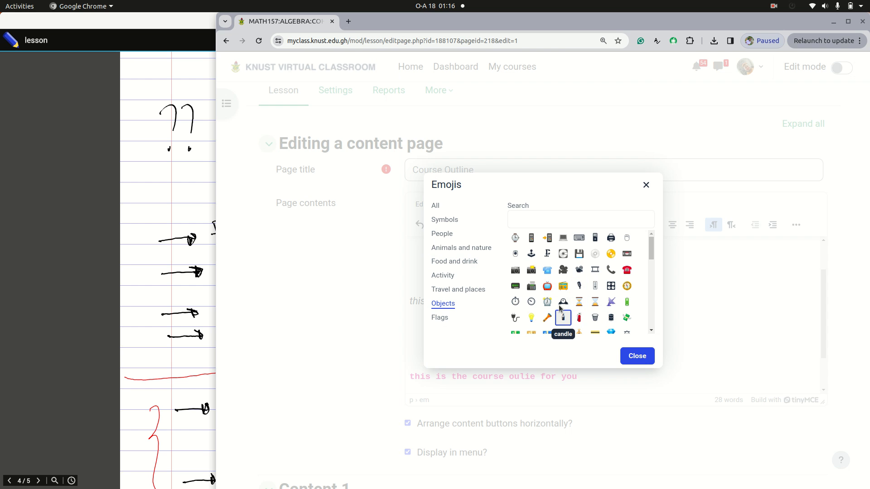
scroll(564, 304, "down", 6)
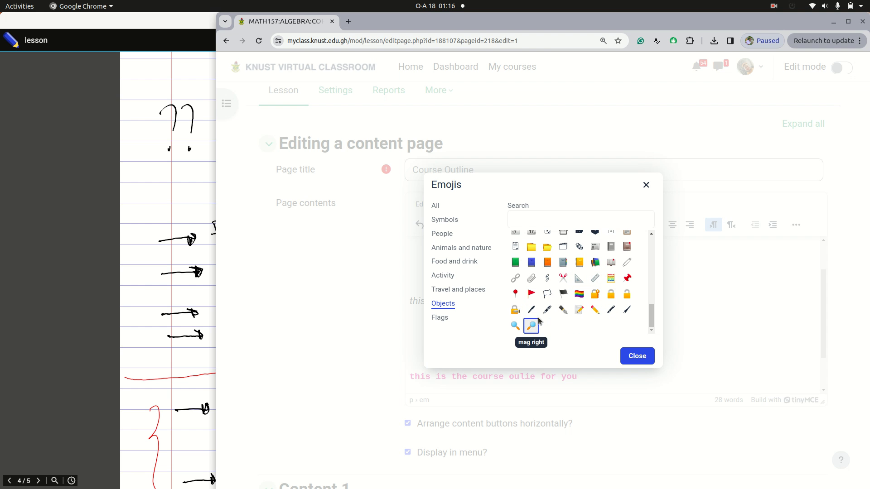
left_click(579, 309)
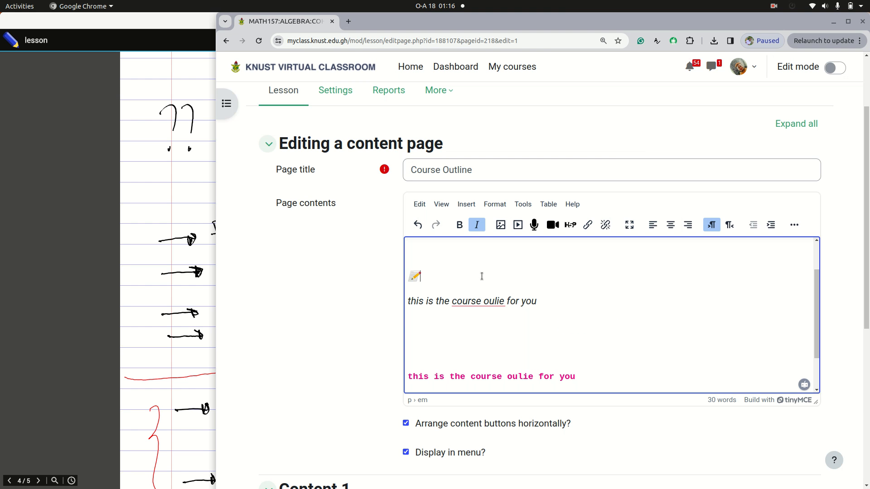
type("Outline")
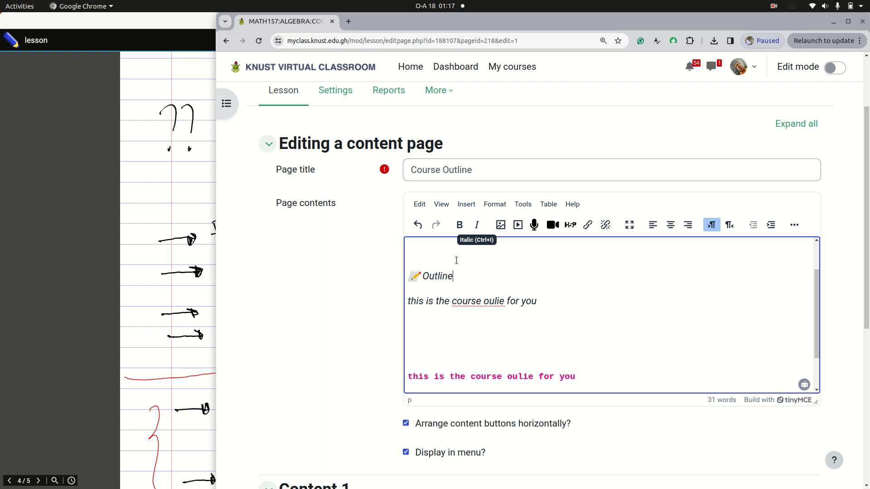
Format the Outline line as Heading 3 and add the line "kjhahsdlo" below it.
triple_click(432, 276)
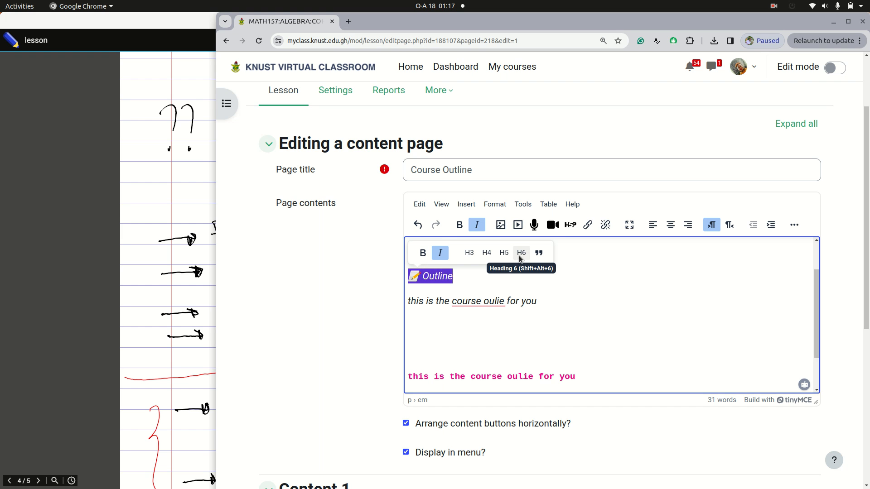
left_click(471, 255)
left_click(510, 284)
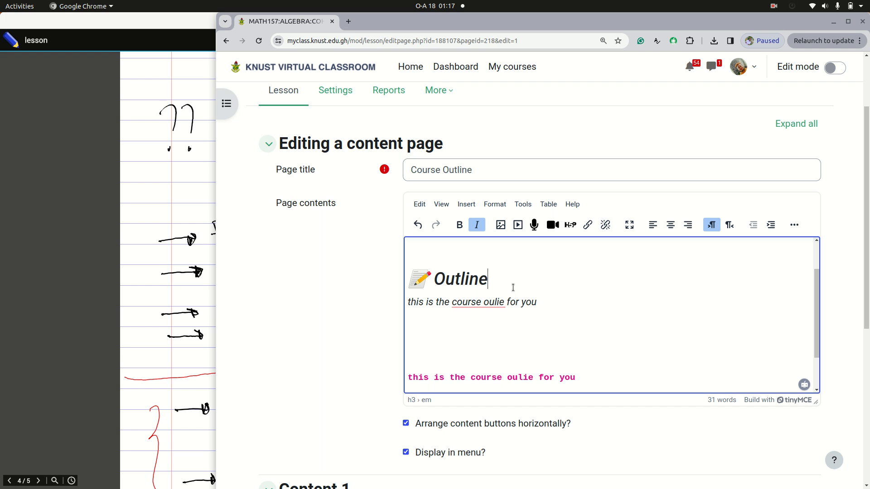
key("Return")
type("kjhahsdlo")
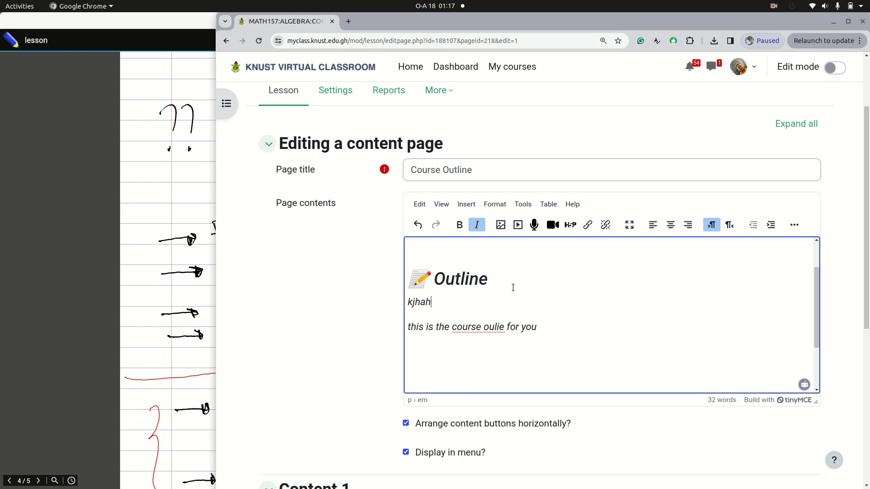
Add blank lines below the italic sentence and insert a horizontal line there.
left_click(453, 345)
key("Return")
key("Return")
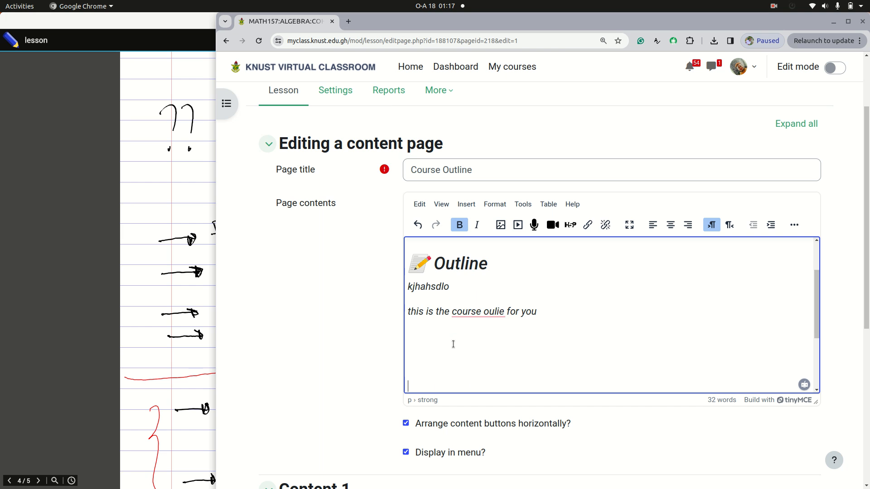
left_click(468, 204)
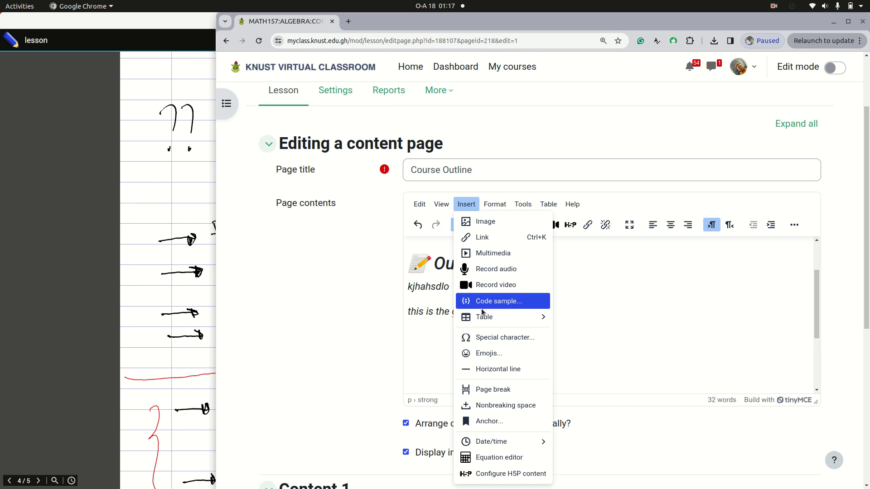
left_click(495, 370)
scroll(435, 345, "down", 2)
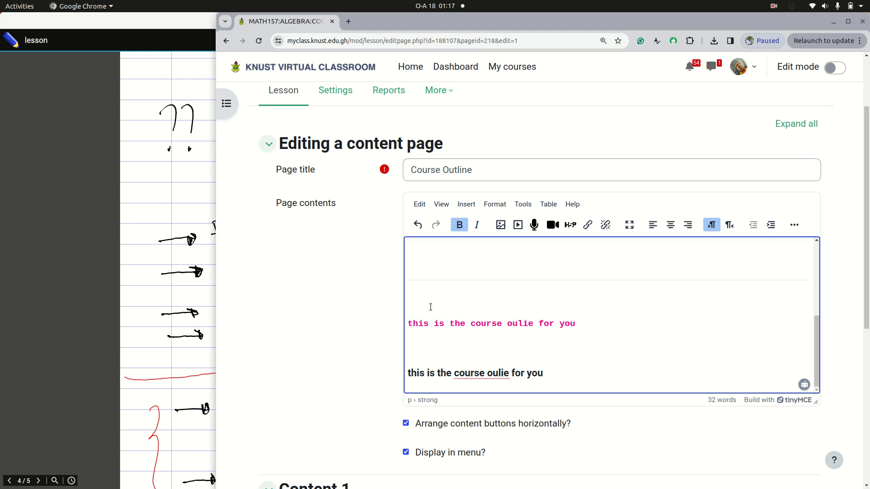
Make room below the horizontal line and insert the television emoji from Objects followed by the text "Lecture Video".
key("Return")
key("Return")
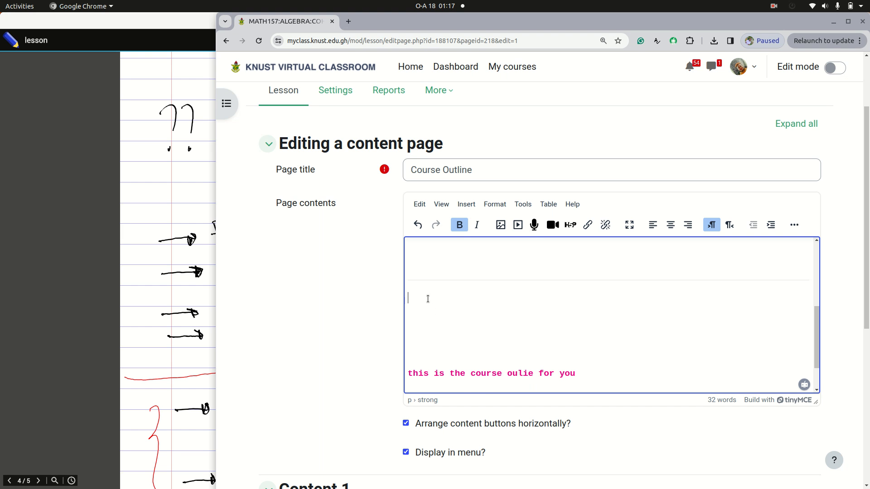
left_click(466, 205)
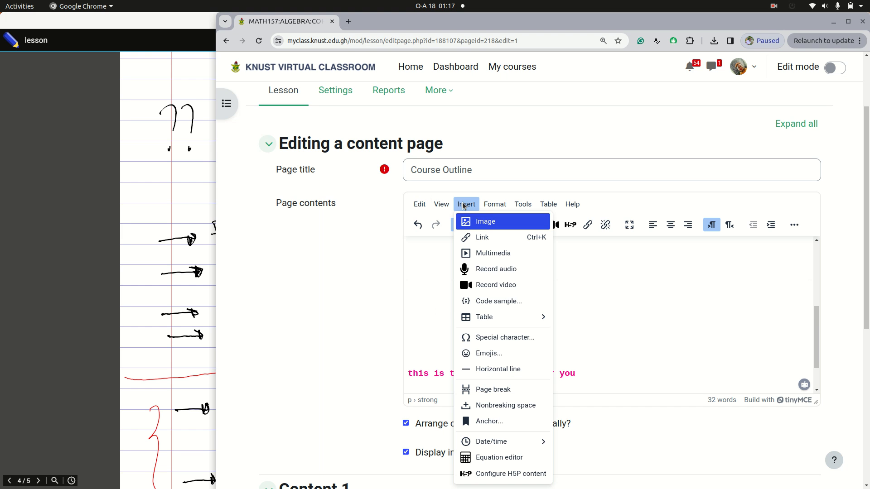
left_click(490, 353)
scroll(544, 299, "down", 5)
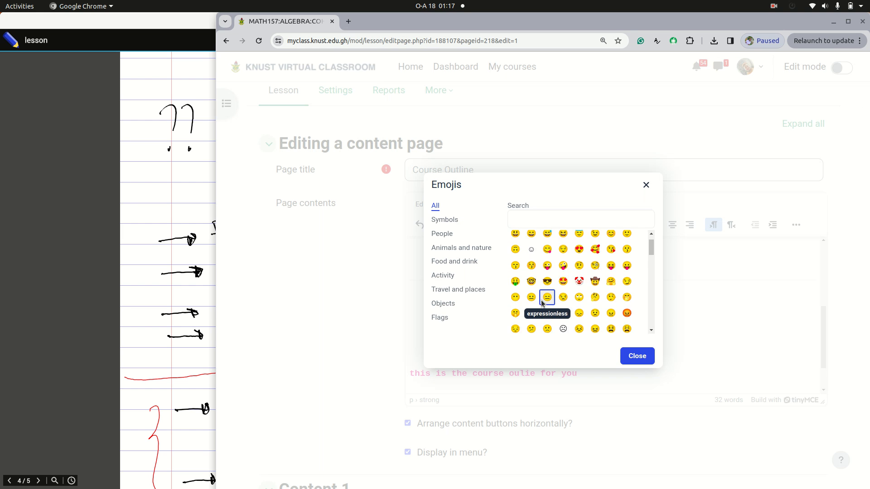
left_click(453, 303)
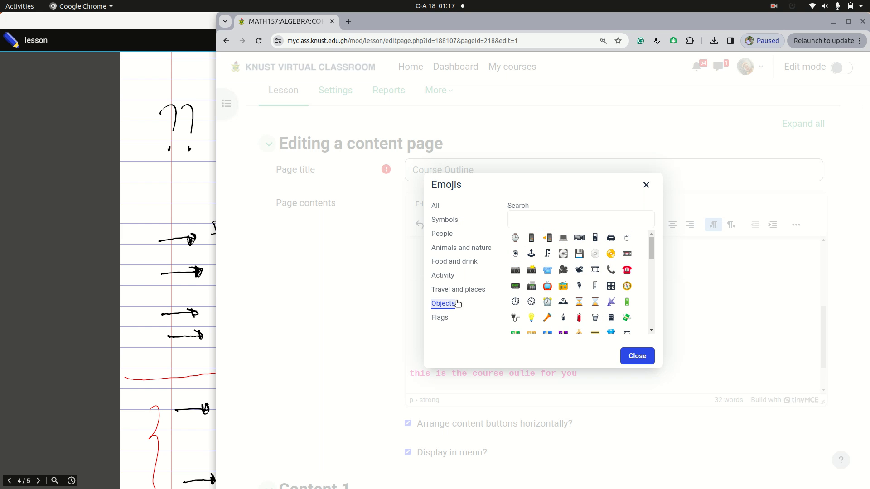
left_click(547, 286)
type("L")
key("BackSpace")
type("Lecture Video")
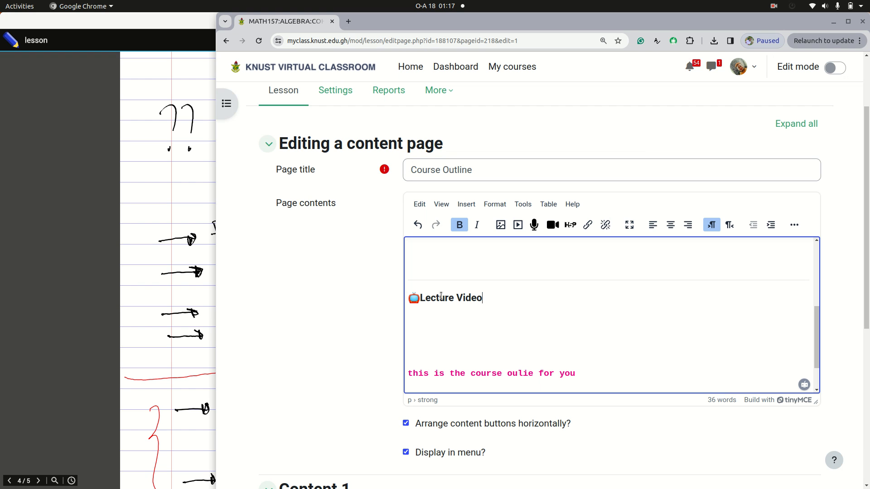
Format the Lecture Video line as Heading 6 and compare it with the Outline heading.
triple_click(441, 296)
left_click(521, 272)
left_click(518, 313)
scroll(518, 313, "up", 2)
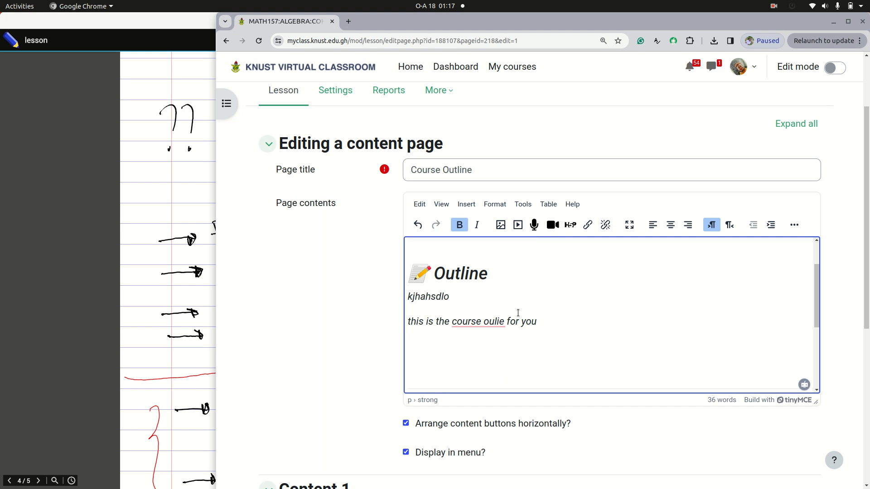
left_click(480, 274)
scroll(481, 270, "down", 3)
left_click_drag(482, 264, 361, 264)
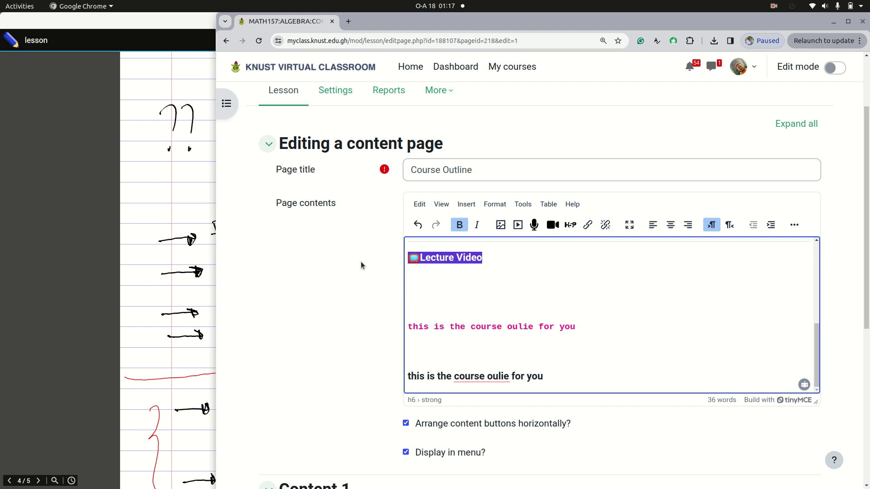
Try Heading 5, Heading 4 and Heading 3 on the Lecture Video line and settle on Heading 5.
triple_click(460, 326)
left_click(451, 258)
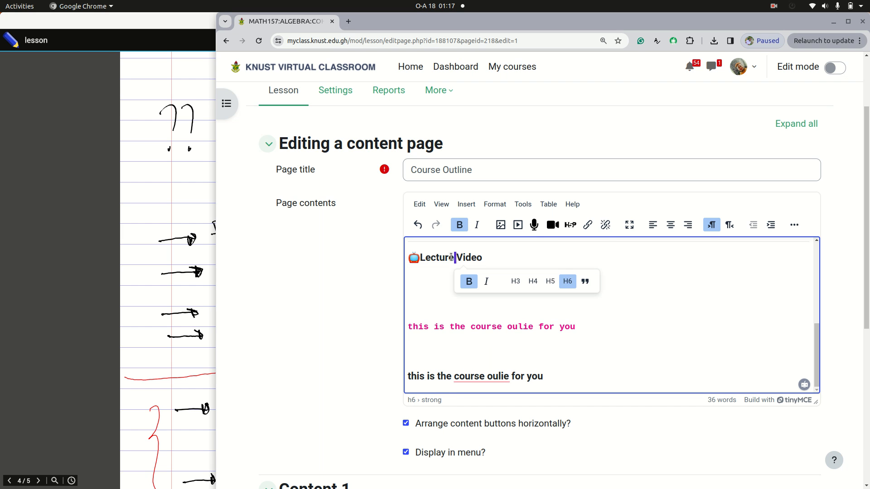
double_click(439, 258)
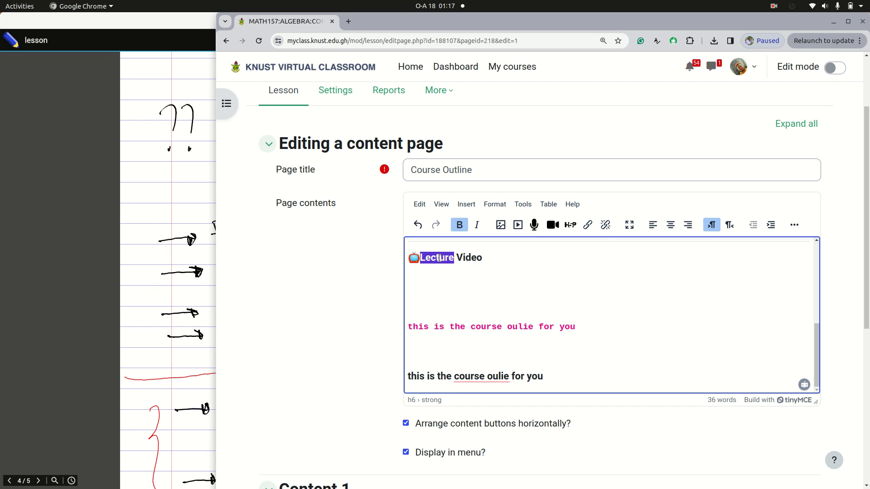
triple_click(465, 257)
left_click(504, 281)
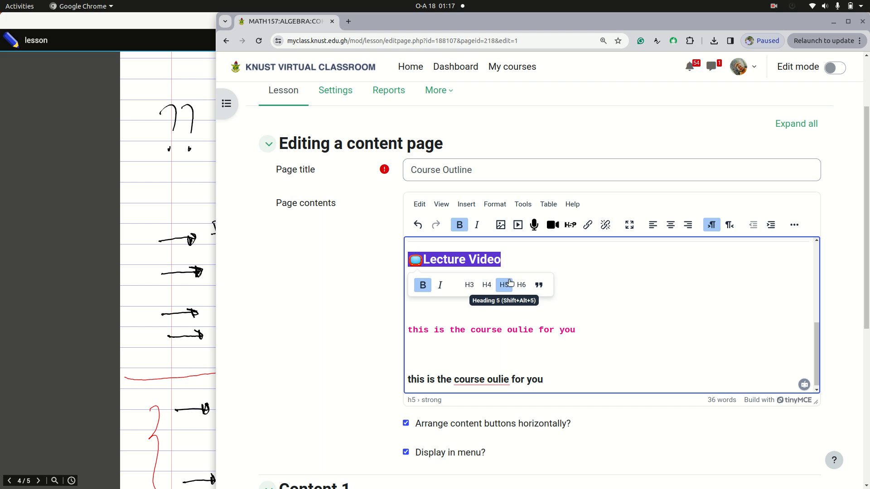
left_click(487, 286)
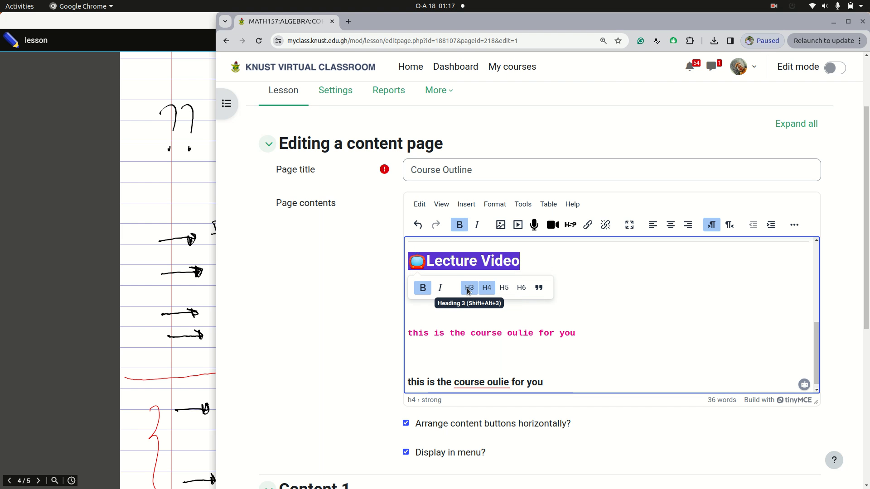
left_click(469, 290)
left_click(487, 290)
left_click(504, 286)
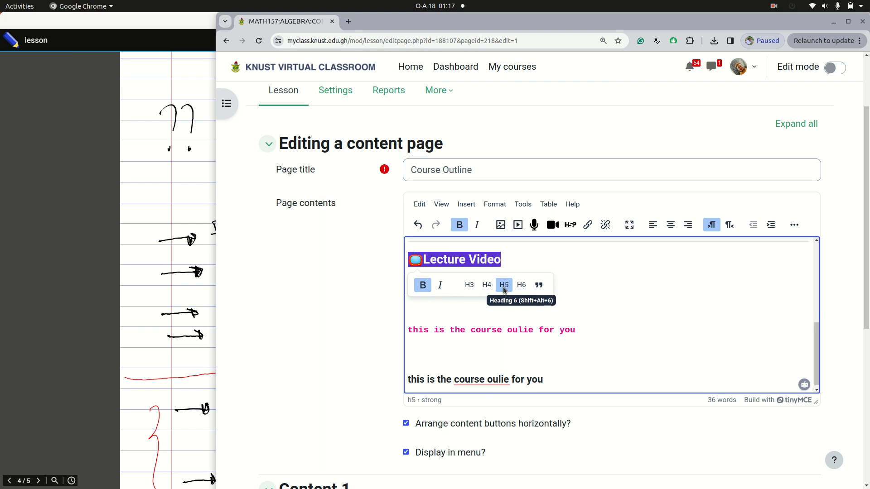
left_click(537, 314)
scroll(517, 353, "down", 1)
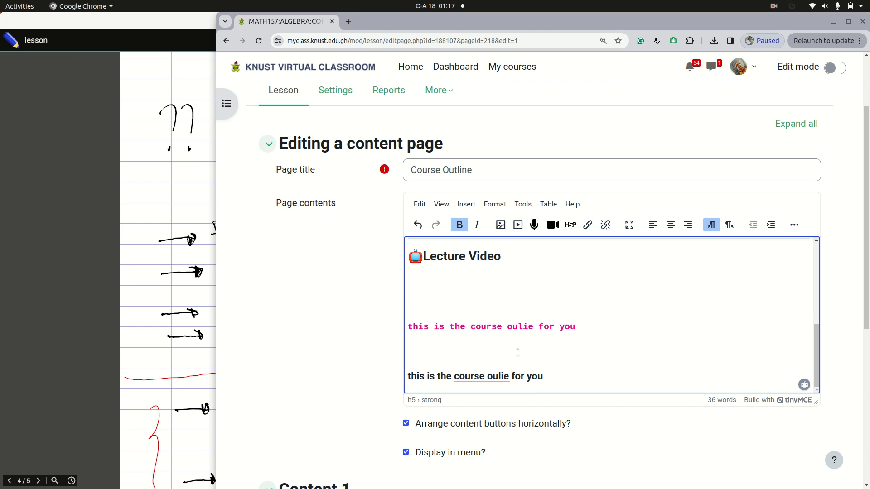
Turn the bold course sentence at the end of the page contents into a blockquote.
triple_click(479, 374)
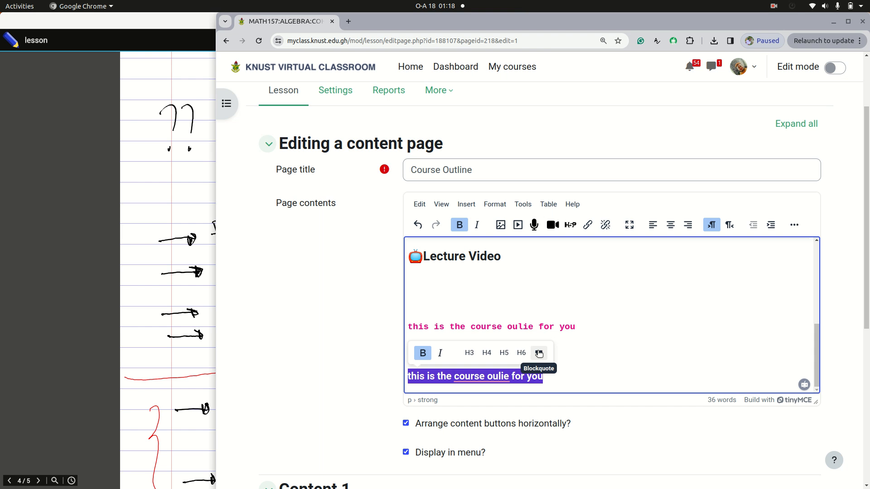
left_click(539, 354)
triple_click(598, 313)
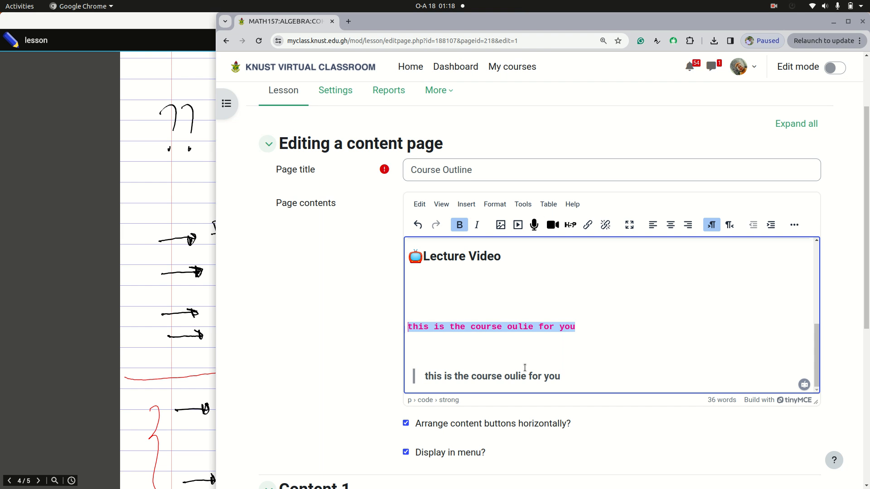
Add the lines "jkajldjojdo j" and "hdiuhsi" inside the blockquote, below the course sentence.
scroll(552, 279, "down", 2)
left_click(575, 273)
key("Return")
type("jkajldjojdo")
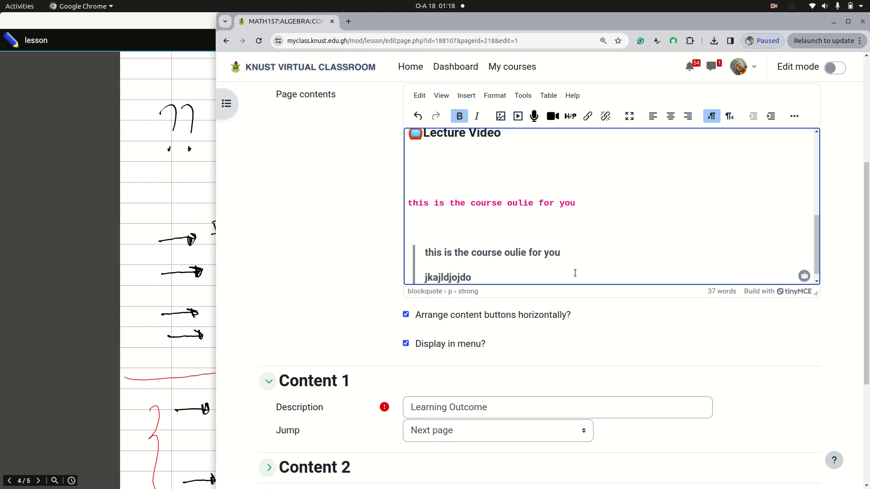
type(" j")
key("Return")
type("hdiuhsi")
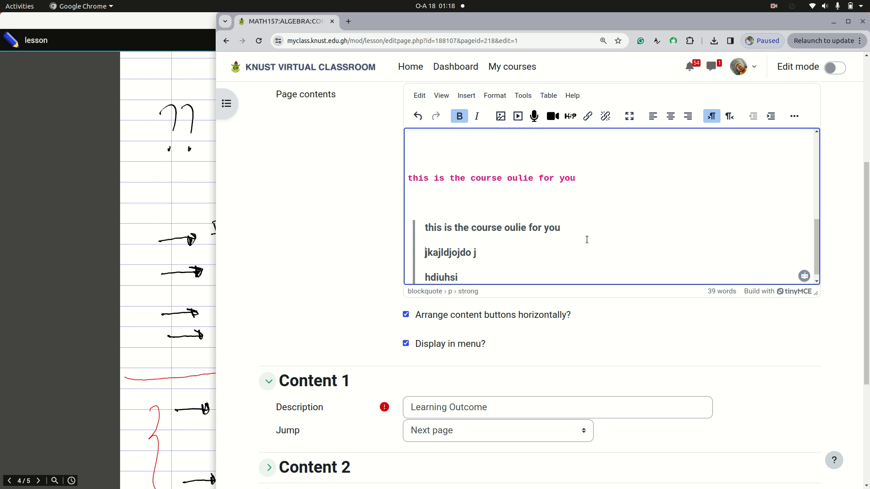
Review the formatted contents and the available text formatting options, and check the handwritten topic notes.
scroll(587, 239, "up", 3)
scroll(587, 239, "up", 10)
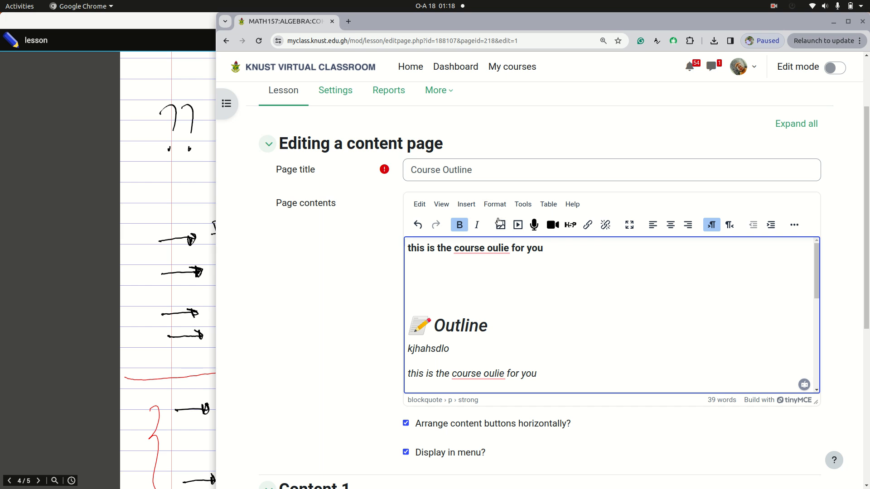
left_click(496, 204)
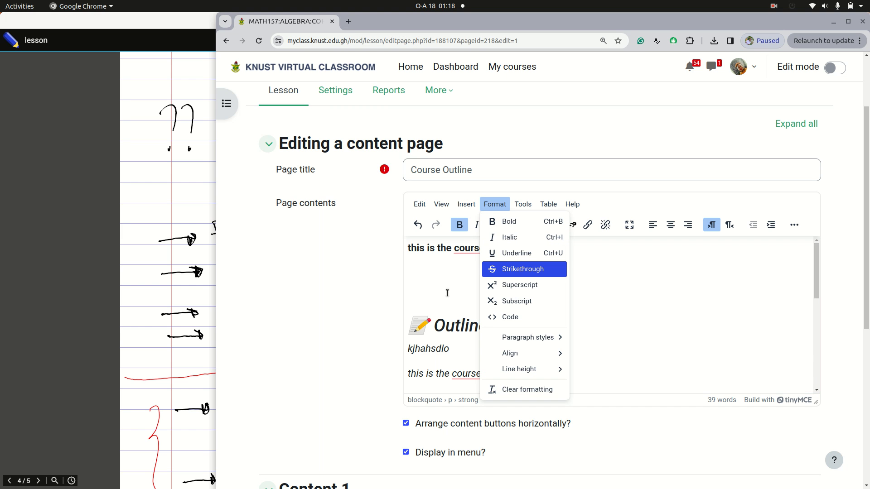
left_click(496, 305)
scroll(507, 305, "down", 5)
scroll(508, 305, "down", 2)
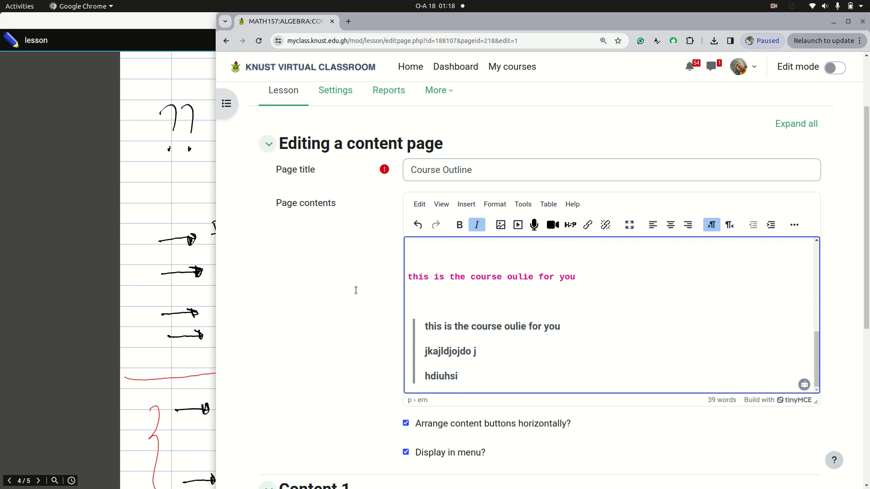
key("alt+Tab")
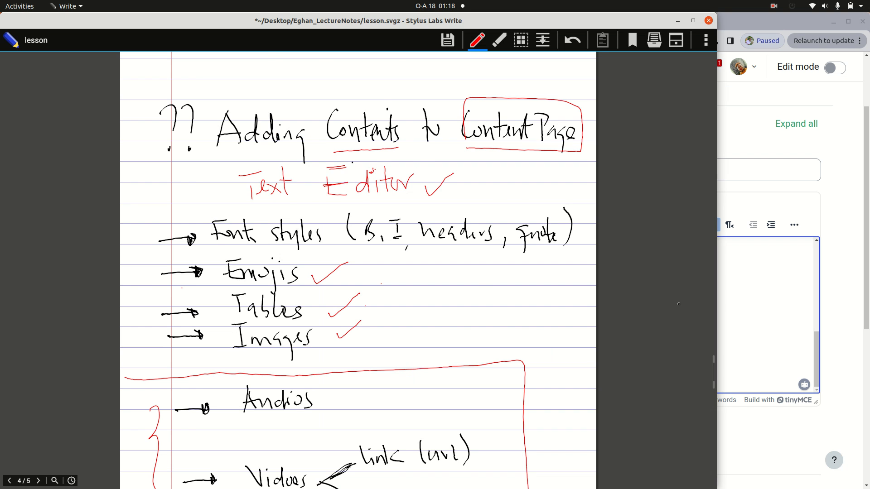
left_click(731, 303)
Save the Course Outline page and open the Learning Outcome page for editing.
scroll(485, 290, "down", 1)
scroll(471, 301, "down", 5)
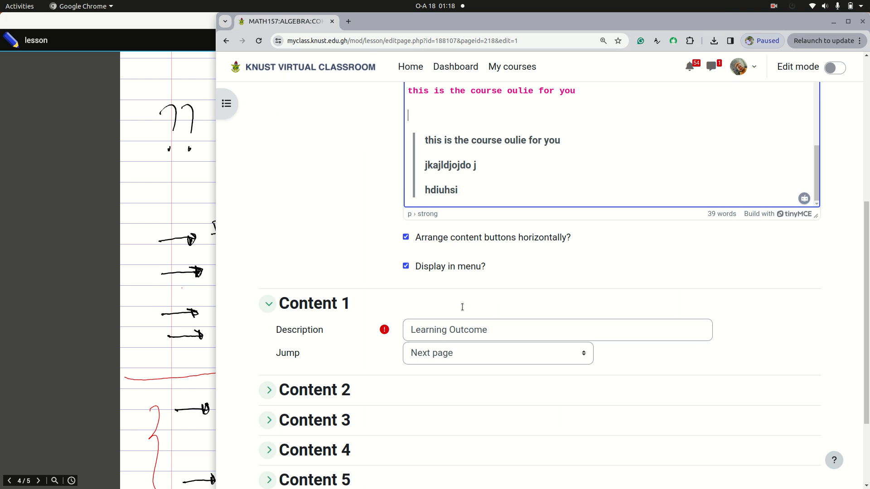
scroll(463, 308, "down", 1)
left_click(421, 400)
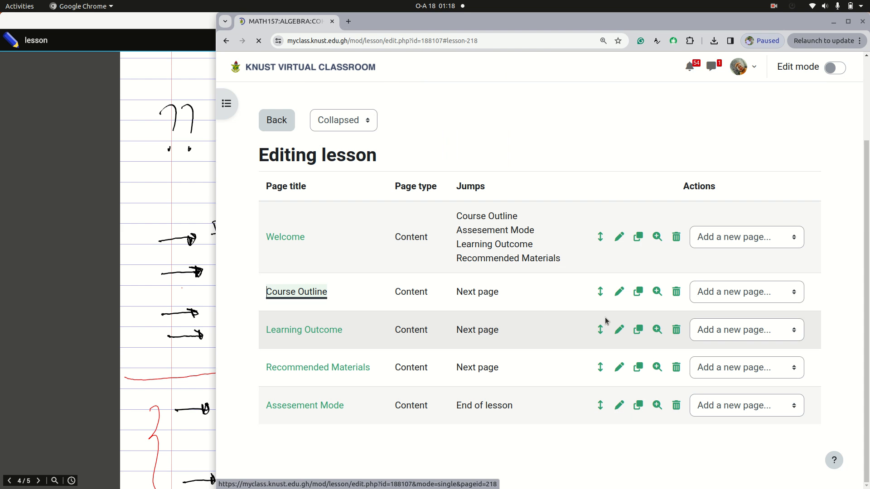
left_click(620, 334)
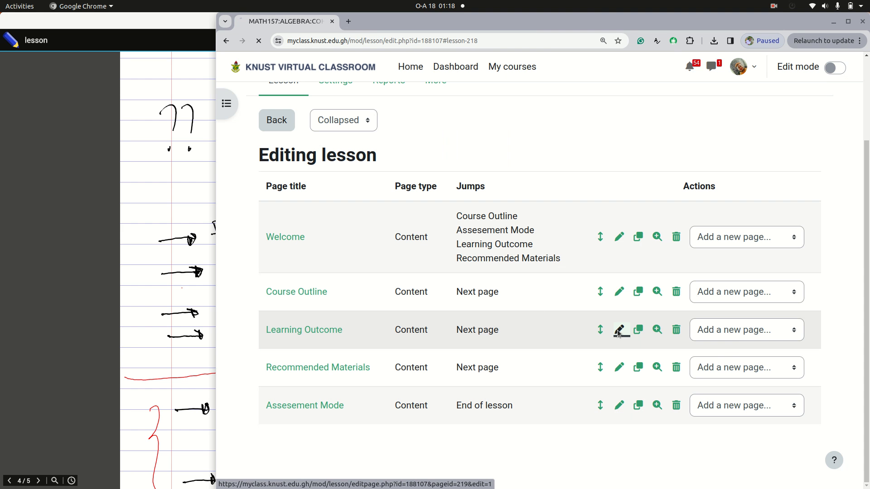
scroll(446, 215, "down", 3)
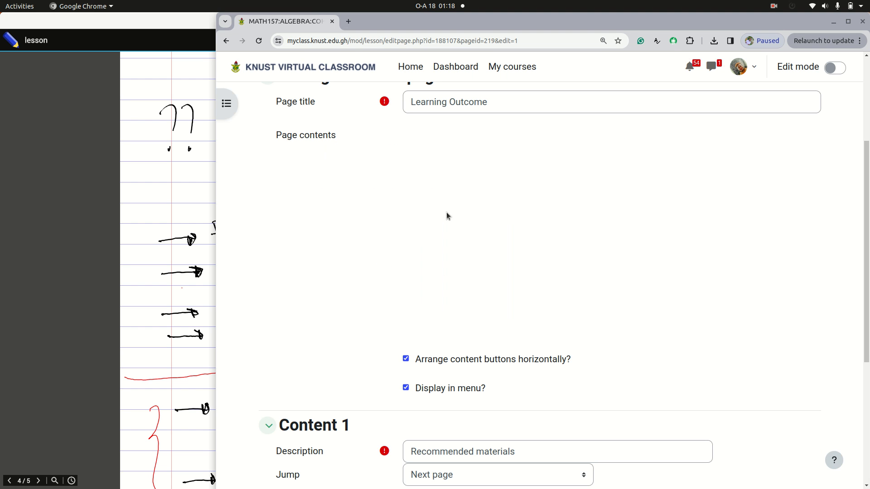
Add blank lines below the sentence in the page contents and insert a table with four columns and three rows.
key("Return")
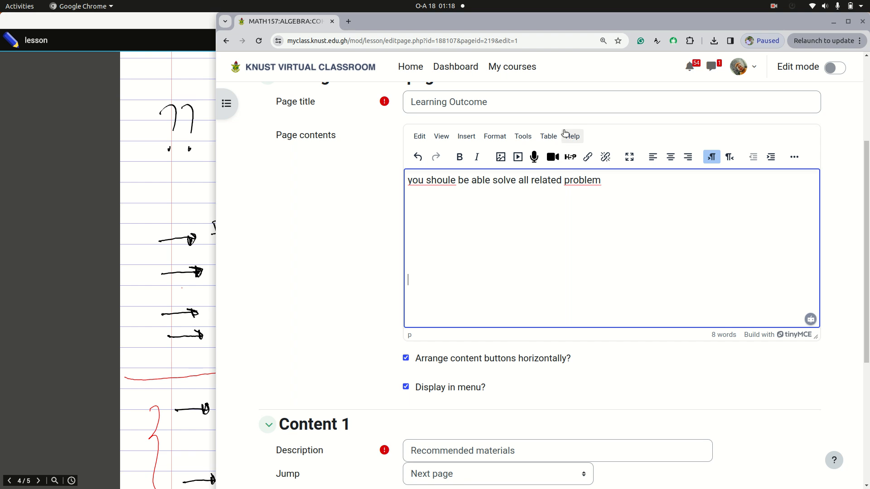
left_click(472, 137)
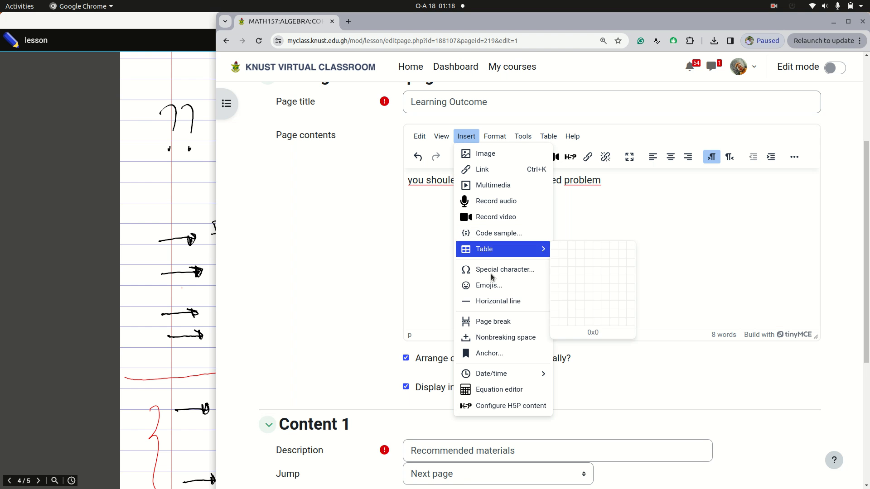
mouse_move(502, 379)
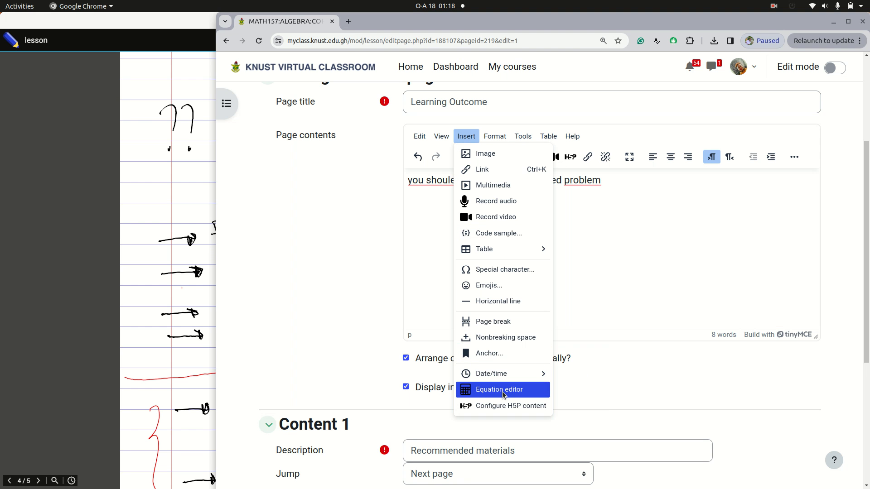
mouse_move(483, 253)
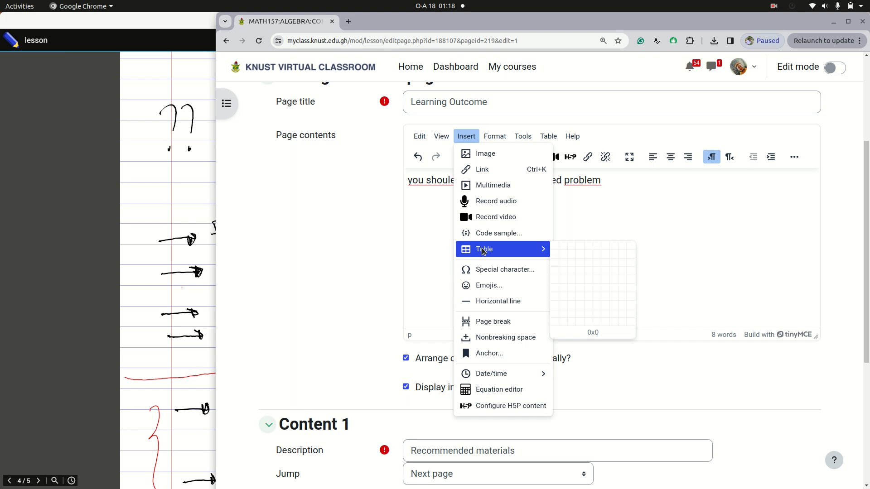
left_click(582, 262)
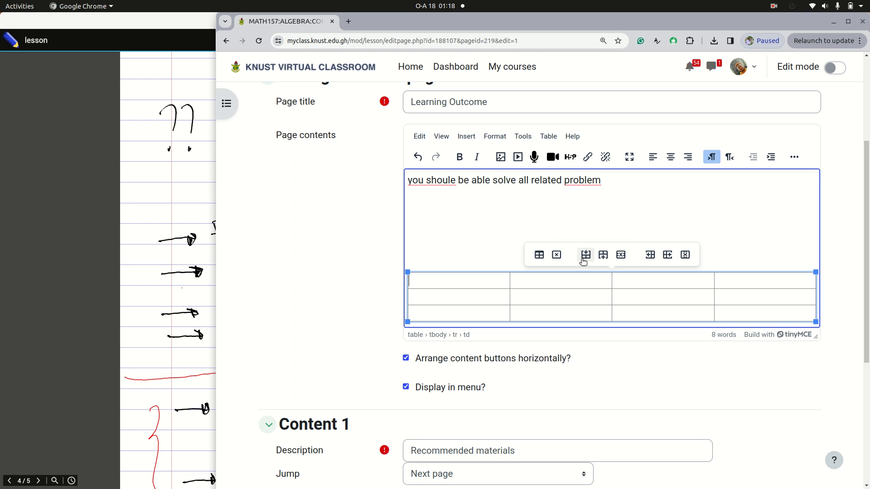
Enlarge the page contents editor downward and add three blank lines between the sentence and the table.
scroll(591, 299, "down", 3)
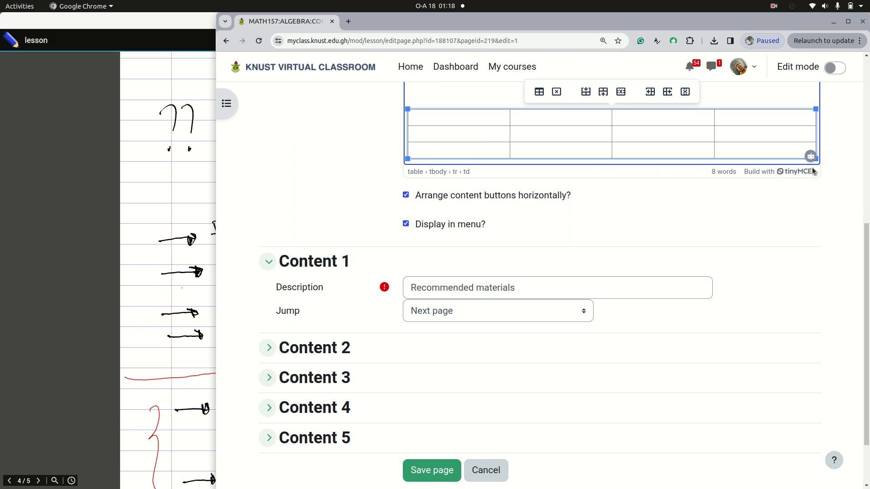
left_click_drag(815, 173, 815, 274)
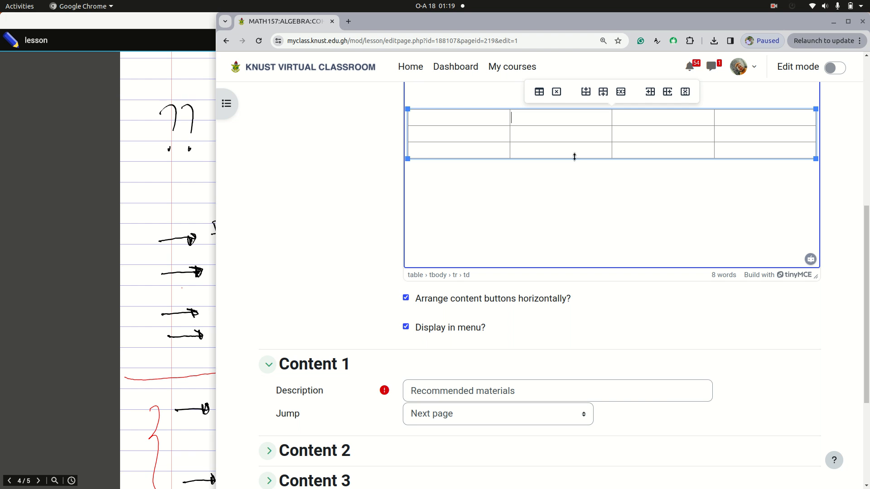
left_click(515, 216)
scroll(514, 217, "up", 4)
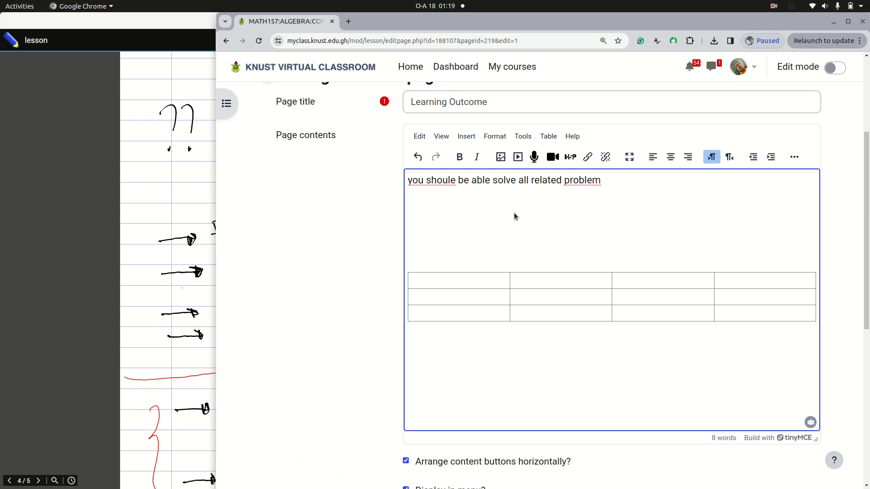
key("Return")
key("Return")
key("Return")
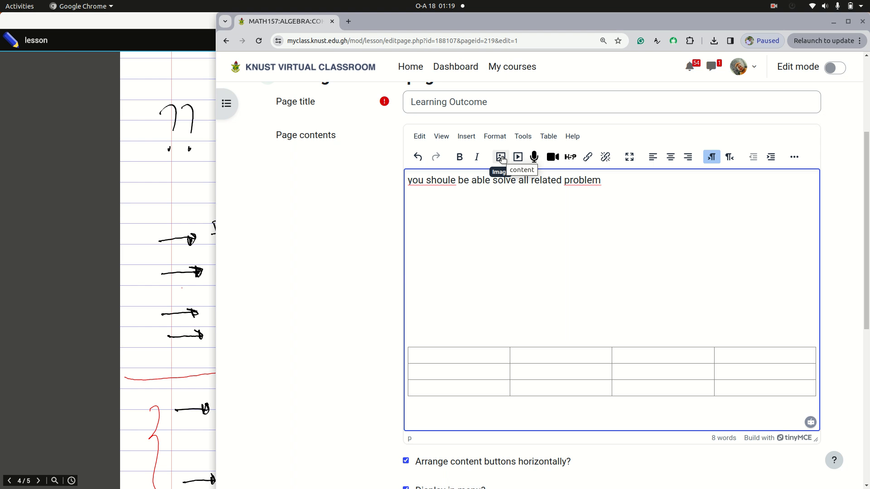
Upload happy.jpeg from the lesson_images folder as an image between the sentence and the table.
left_click(466, 136)
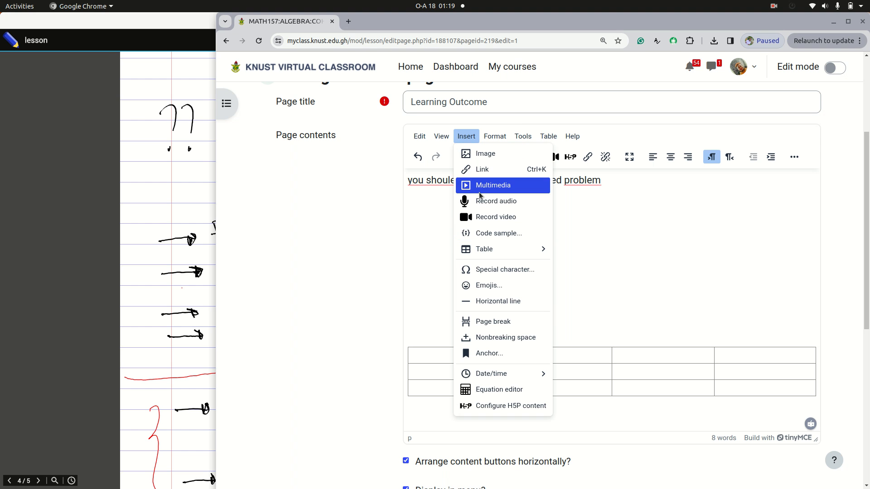
left_click(580, 220)
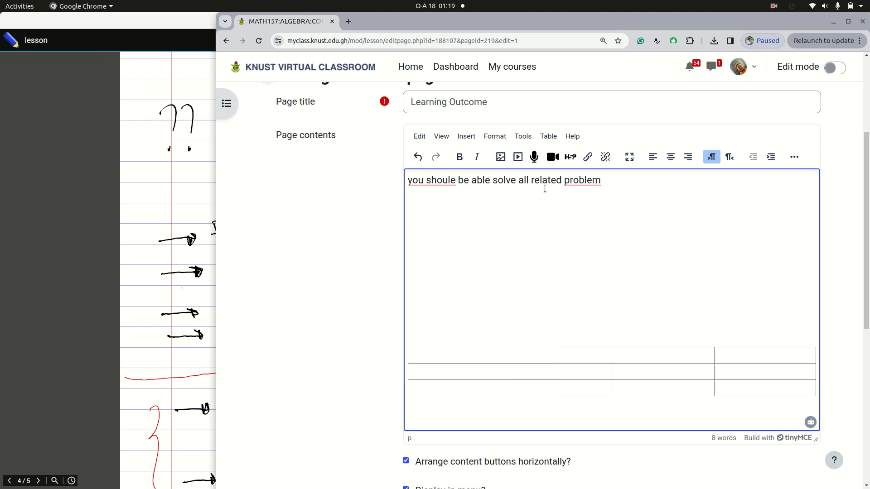
left_click(500, 157)
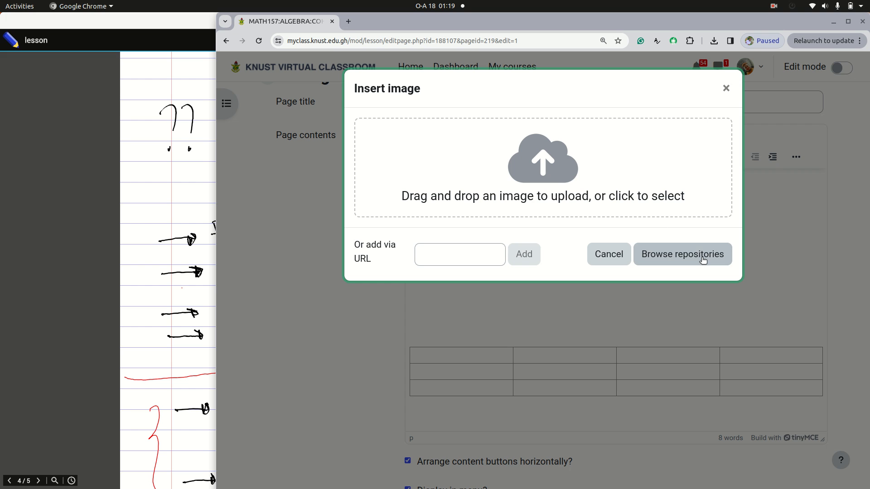
mouse_move(1, 72)
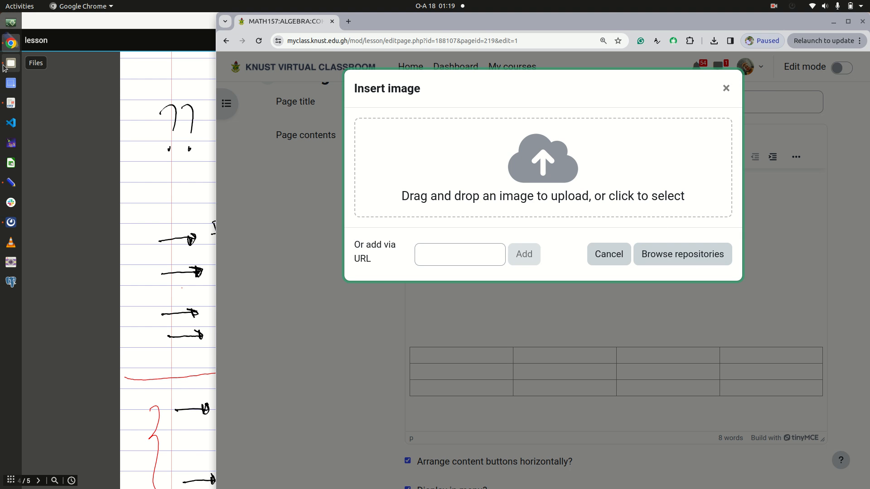
left_click(3, 67)
left_click_drag(210, 160, 203, 101)
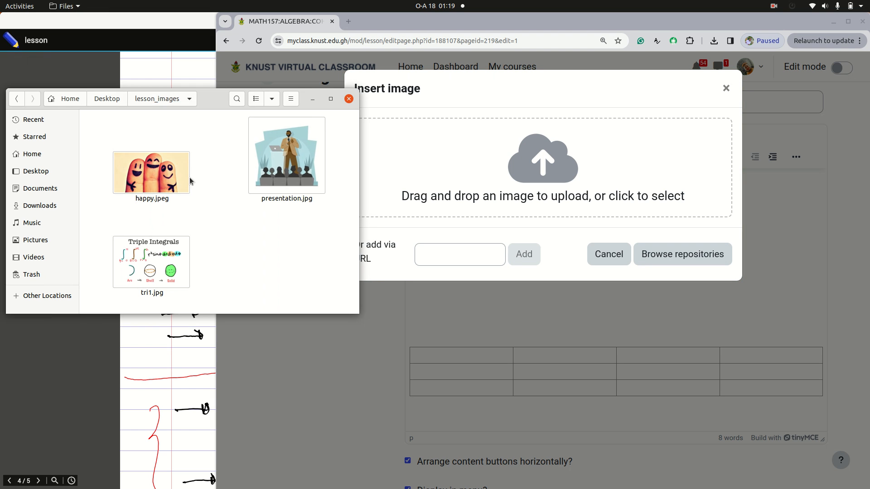
left_click_drag(139, 179, 542, 155)
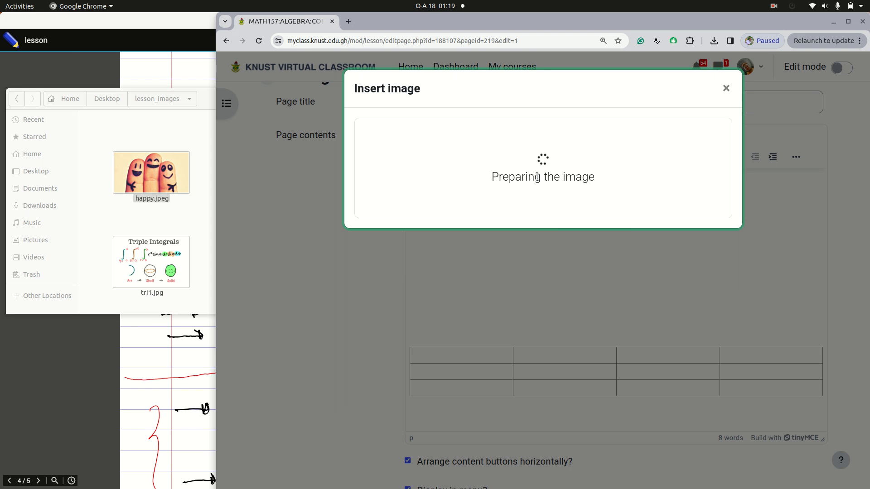
Describe the image as "family union" and save it into the page at its original size.
left_click(401, 323)
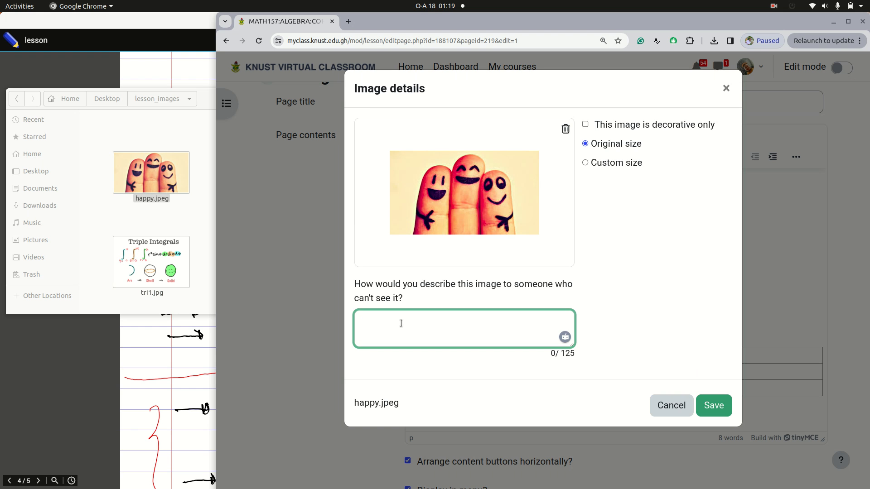
type("family union")
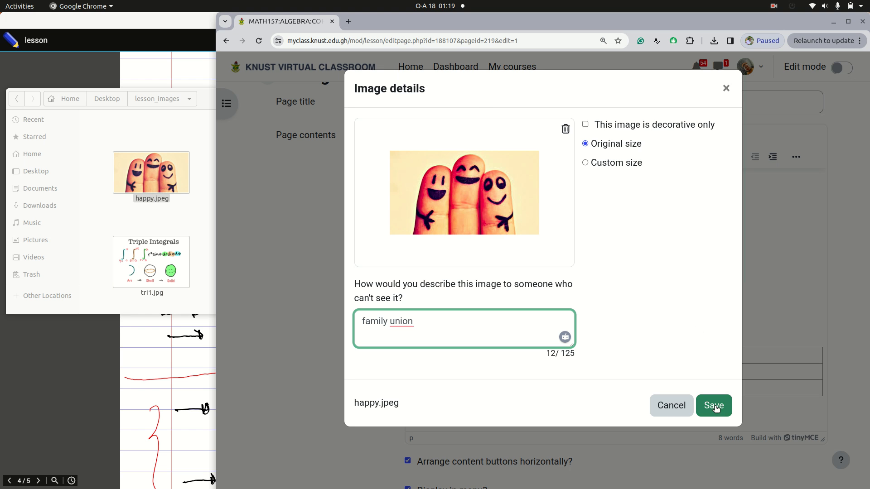
left_click(715, 408)
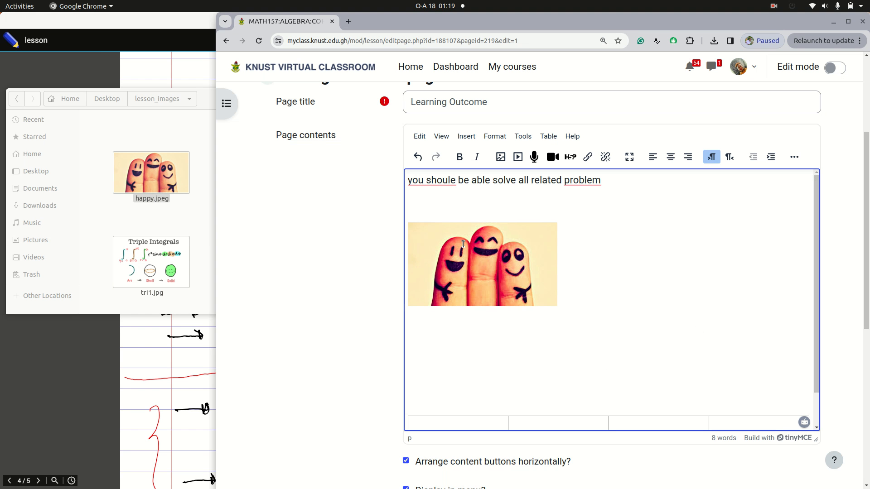
Try centre and right alignment on the inserted image, settle on centre, and enlarge it to about twice its size.
left_click(522, 282)
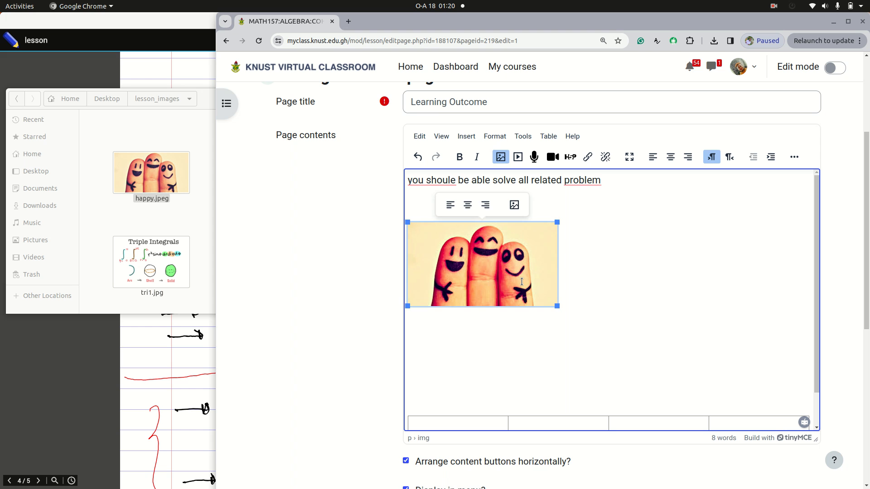
left_click(469, 205)
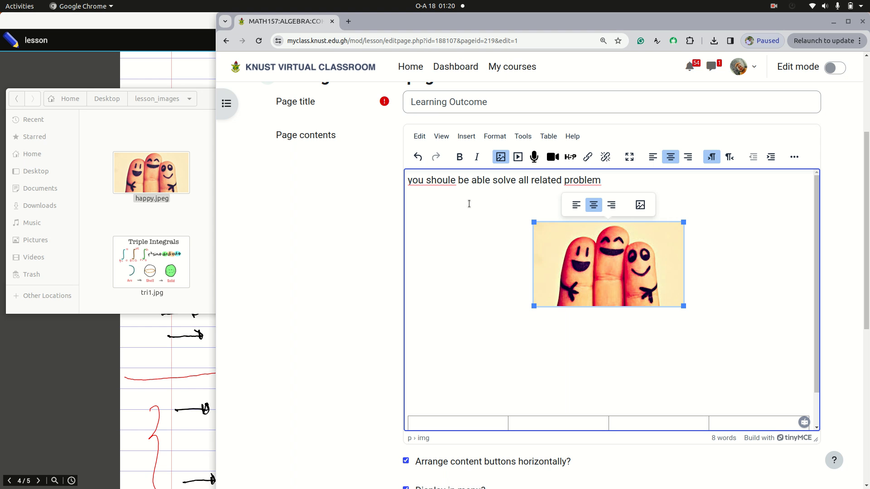
left_click(612, 204)
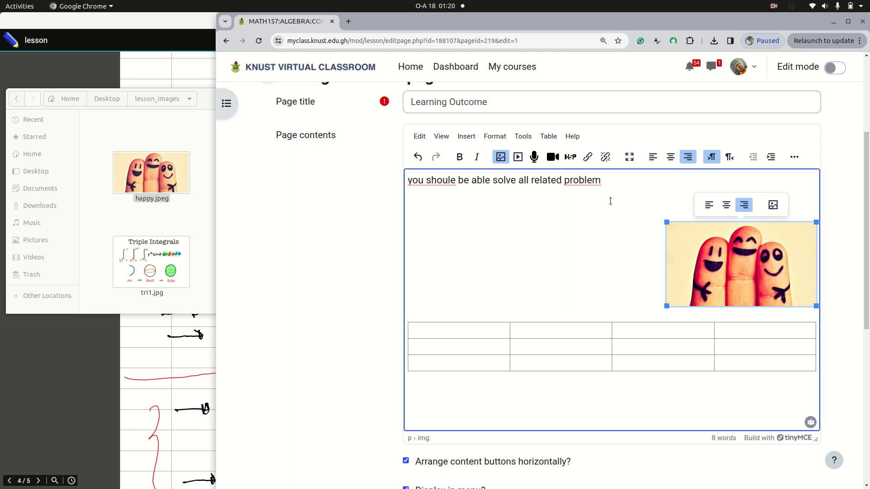
left_click(726, 205)
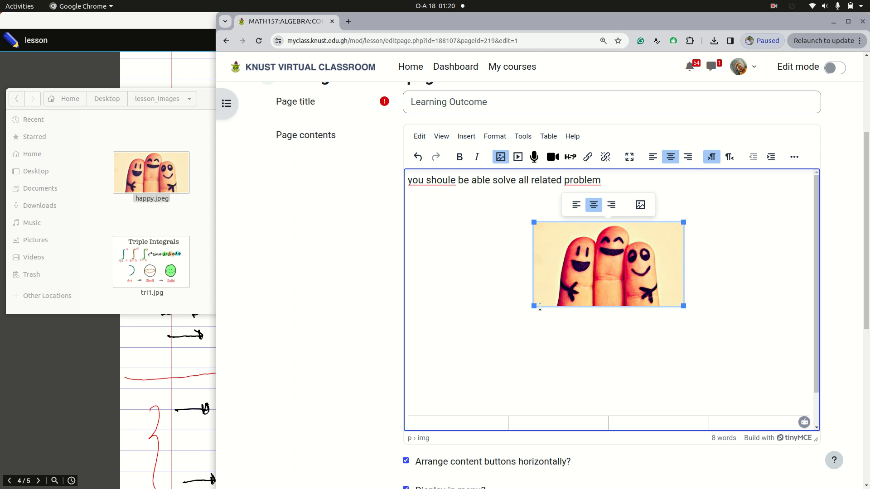
left_click_drag(534, 305, 498, 379)
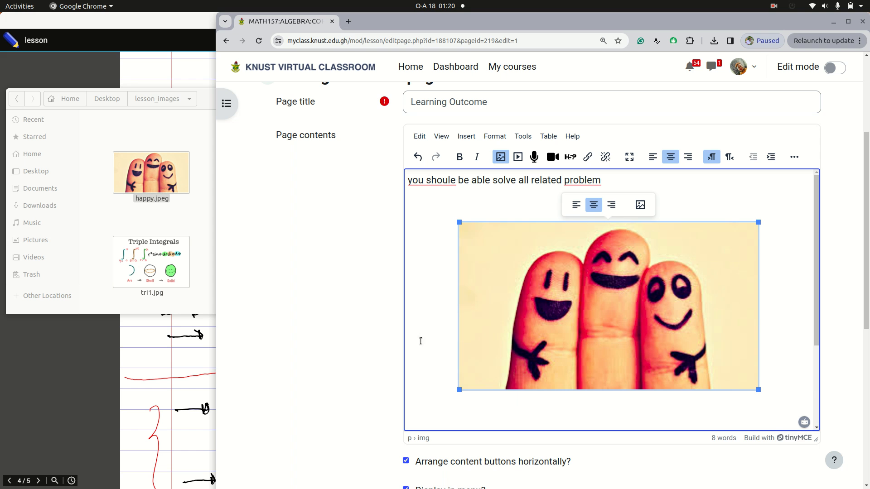
Resize the centred happy.jpeg image by its corners until it spans most of the editor's width, and deselect it.
left_click(612, 411)
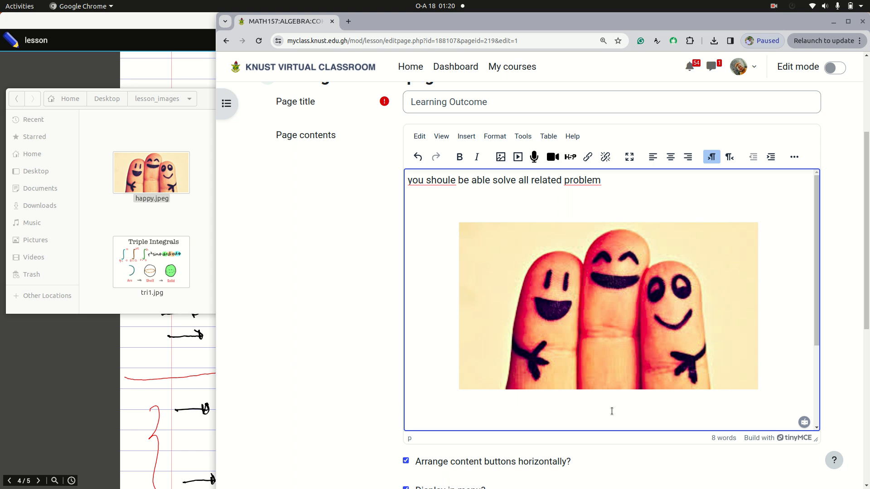
left_click(740, 325)
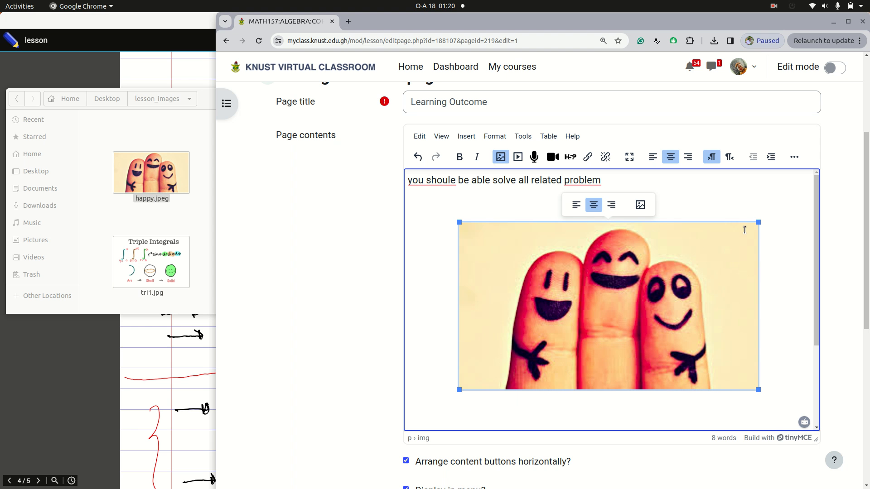
left_click_drag(757, 222, 727, 265)
left_click_drag(714, 340, 806, 402)
left_click(426, 341)
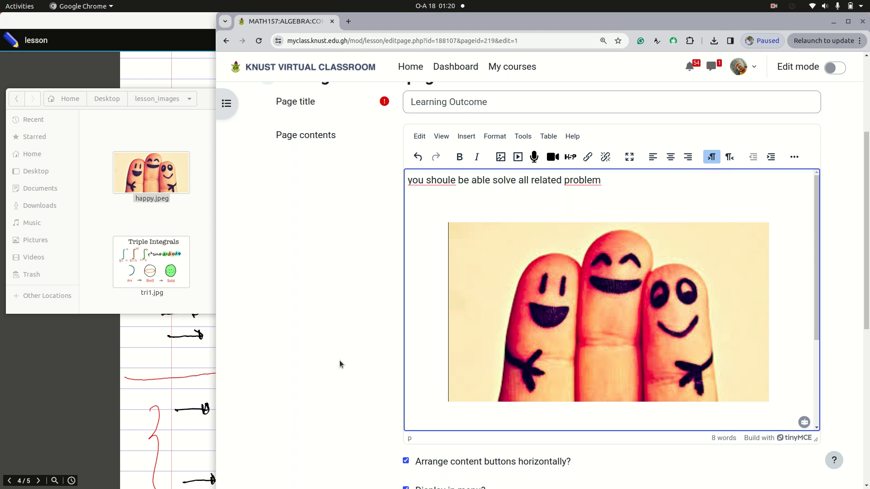
Switch to the Stylus Labs Write lesson notes and circle the "Slides / Notes / Material" and "Copy texts & Paste" lines in red.
left_click(191, 391)
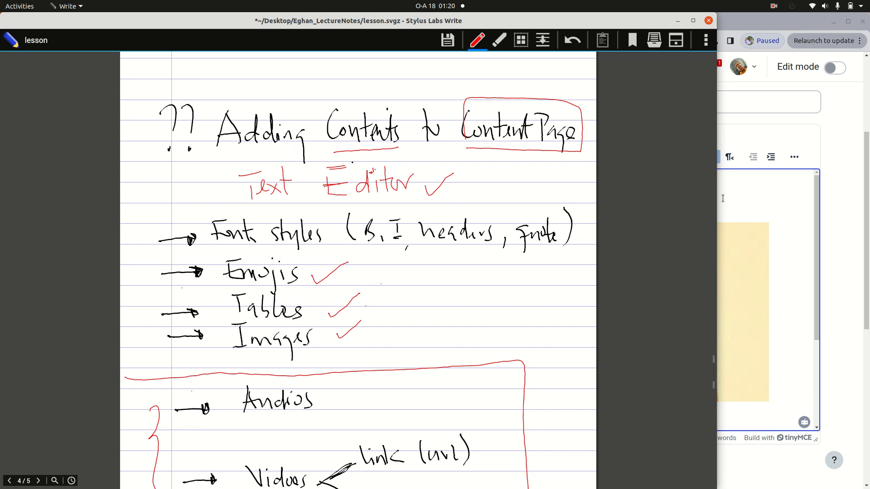
scroll(437, 337, "down", 2)
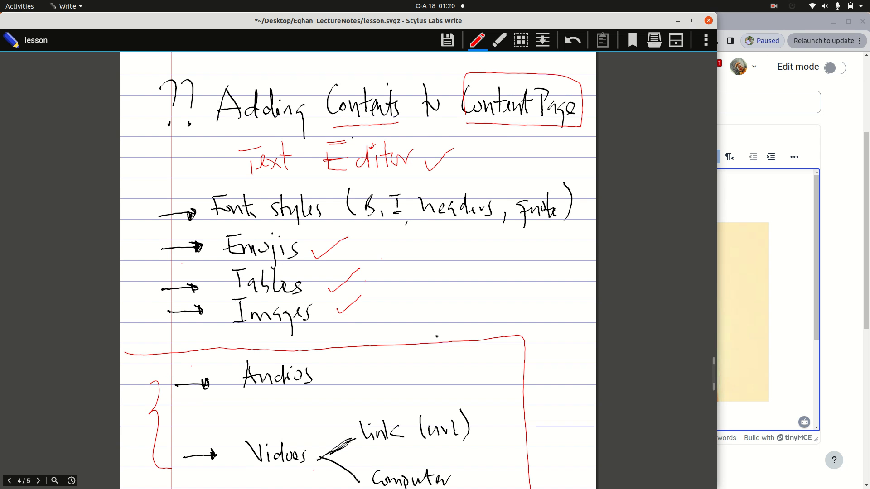
scroll(438, 335, "up", 1)
left_click(754, 198)
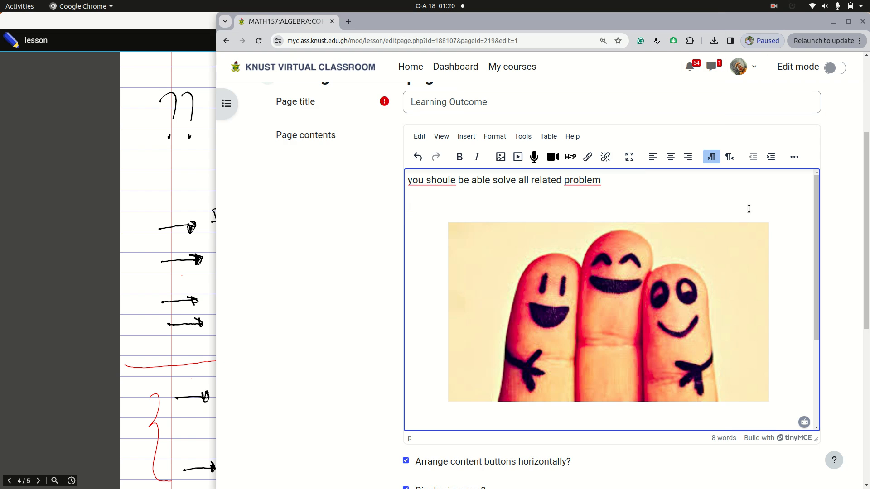
left_click(203, 336)
scroll(285, 333, "down", 4)
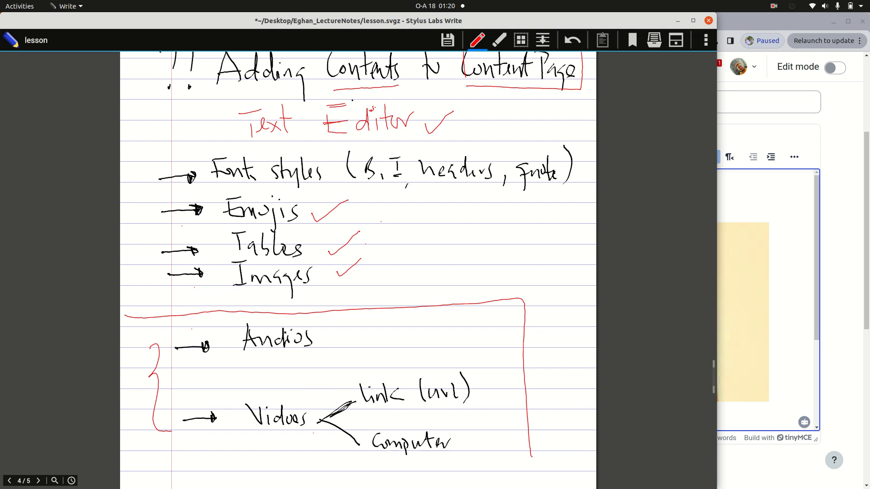
scroll(285, 333, "down", 5)
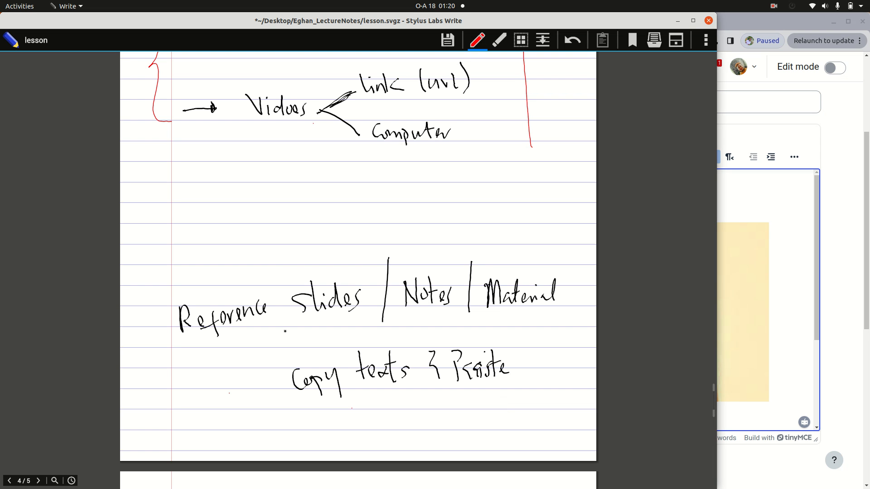
mouse_move(299, 414)
left_mouse_down()
mouse_move(537, 378)
mouse_move(523, 242)
mouse_move(277, 285)
mouse_move(326, 411)
left_mouse_up()
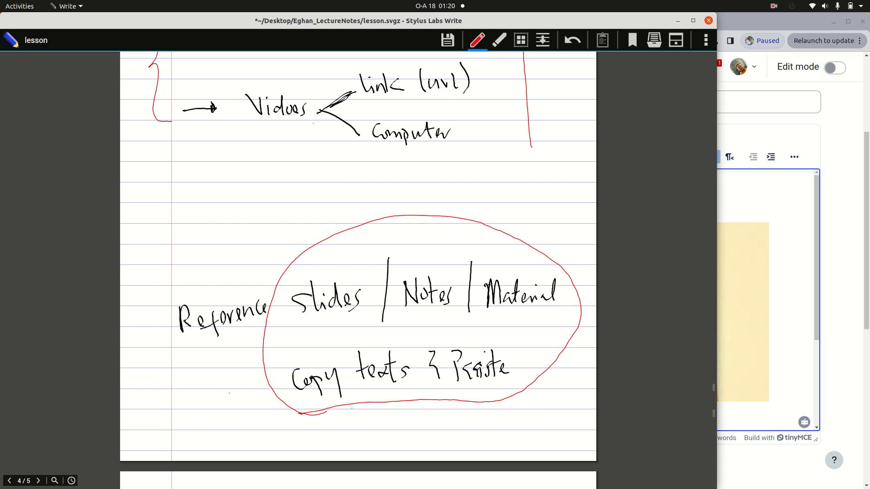
Return to the Moodle page in Chrome and add three blank lines between the image and the table.
left_click(781, 203)
scroll(537, 317, "down", 5)
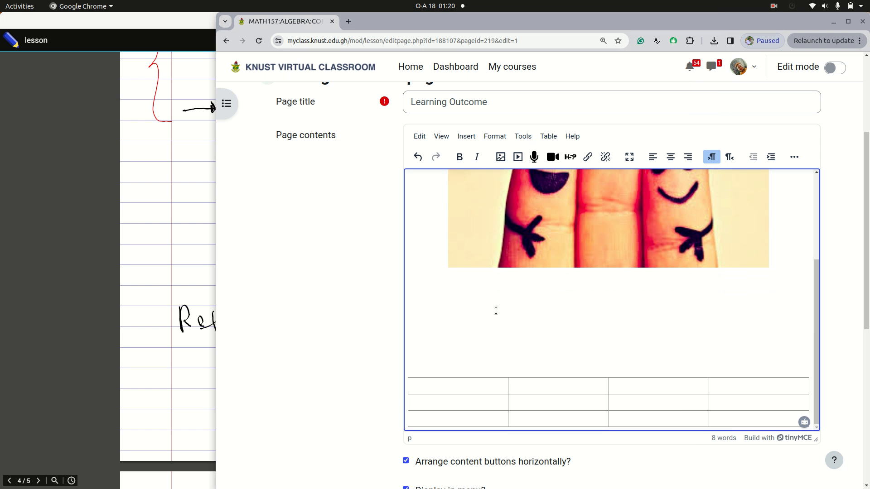
left_click(569, 314)
key("Return")
key("Return")
key("Return")
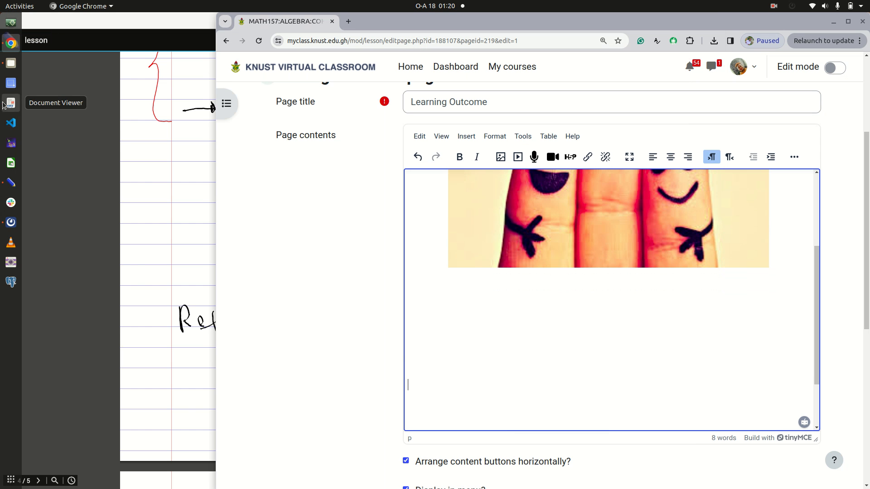
Copy the Lecture2 sub-outline items from math158_Calculus2.pdf in Document Viewer and paste them below the image in the page contents.
left_click(11, 103)
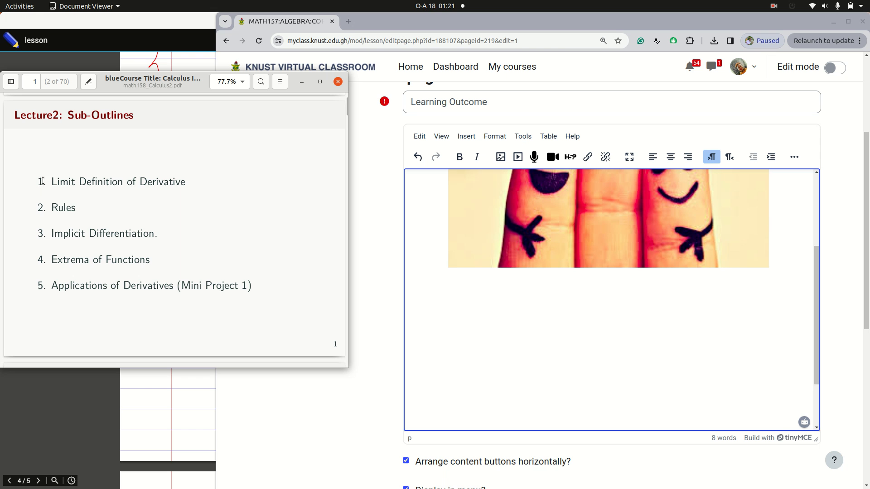
left_click_drag(44, 181, 251, 297)
key("ctrl+c")
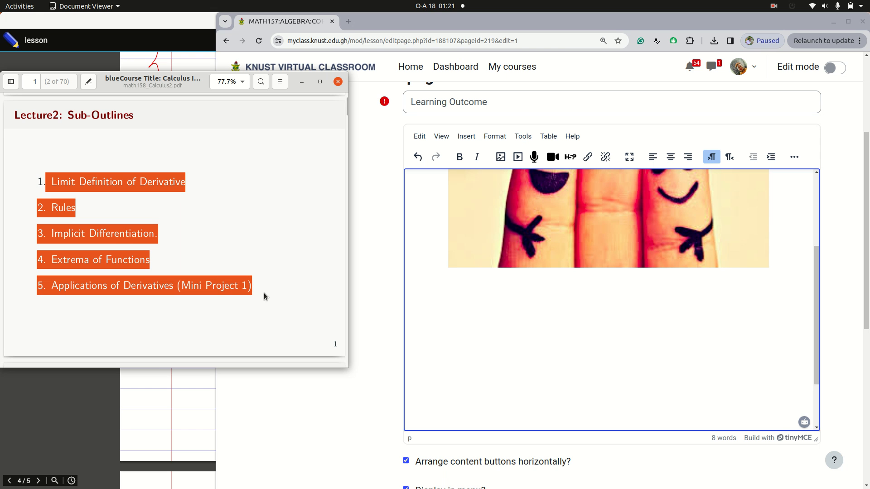
left_click(433, 317)
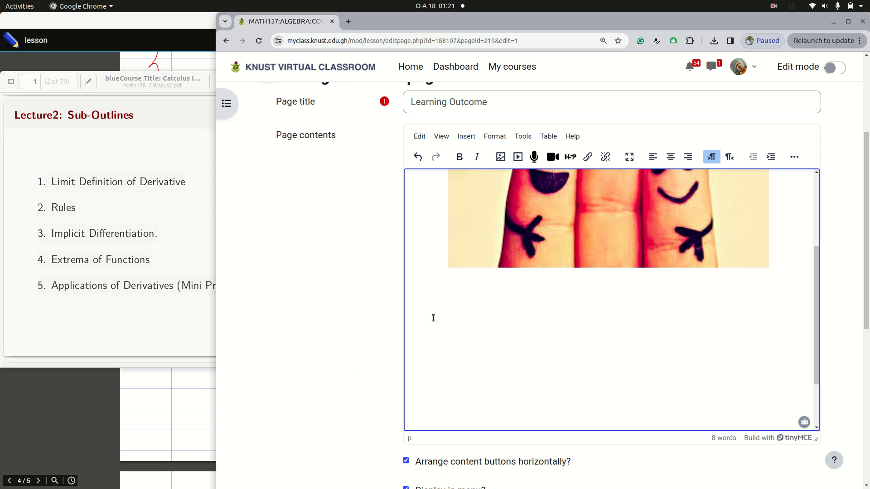
key("ctrl+v")
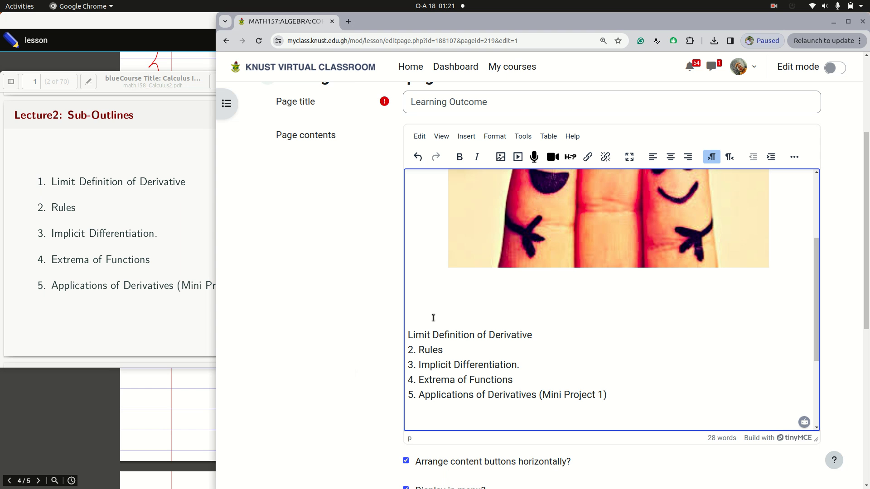
Leave blank space below the pasted outline and add a numbered list with the items "djjjdojdo" and "gdjdsad".
key("Return")
key("Return")
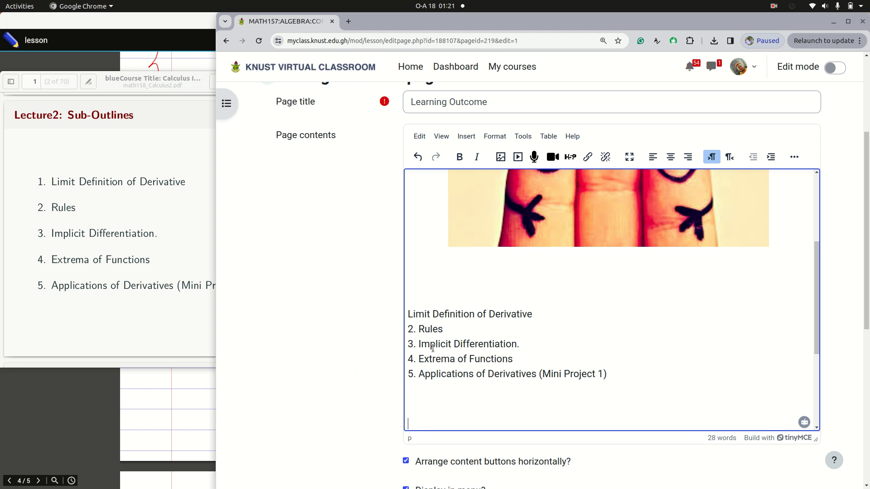
left_click(795, 156)
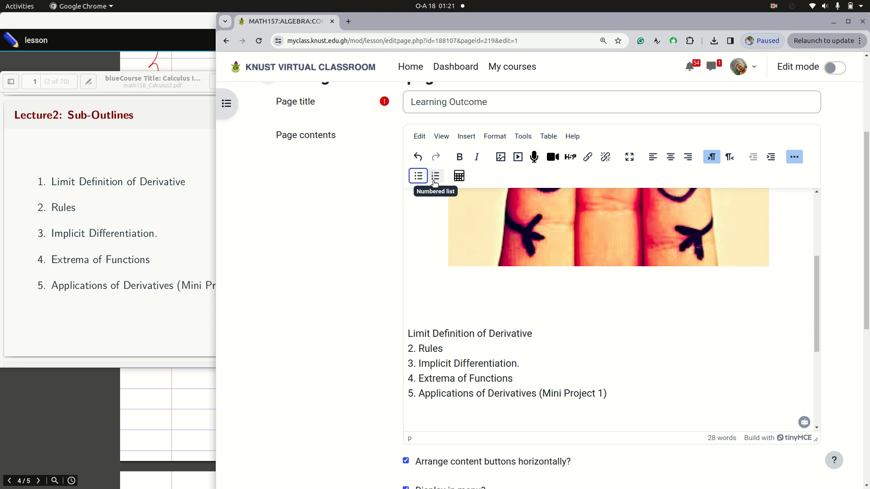
left_click(434, 176)
scroll(448, 347, "down", 3)
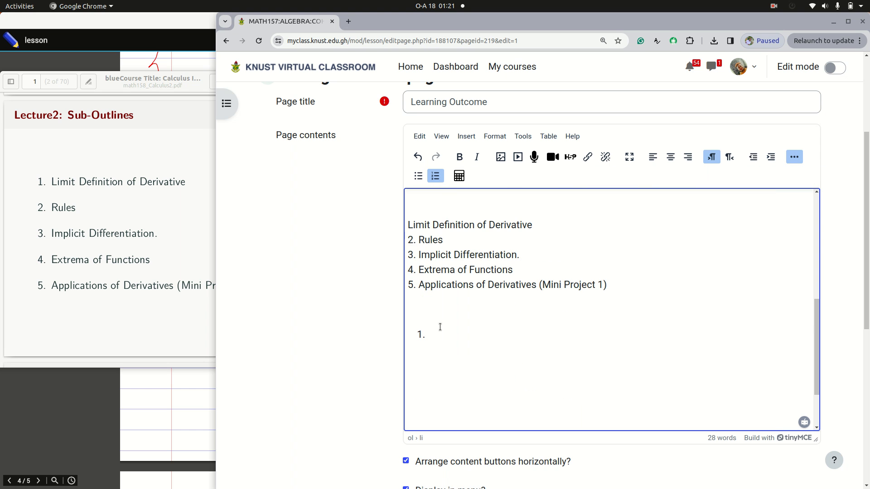
type("djjjdojdo")
key("Return")
type("gdjdsad")
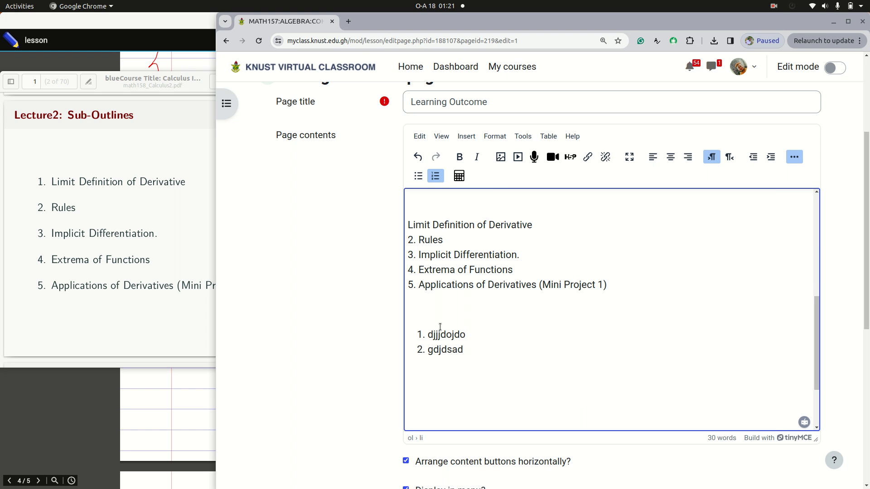
End the numbered list and add blank lines beneath it.
key("Return")
key("Return")
key("BackSpace")
key("Return")
key("Return")
key("Return")
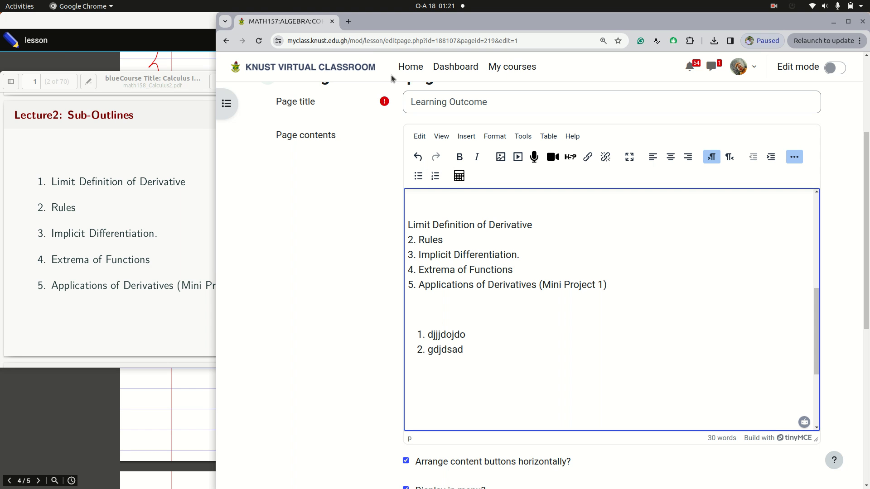
Add a bulleted list with the items "dhduihi", "hdiuhdi" and "hdadiu", and end the list after the last item.
left_click(418, 175)
type("dhduihi")
key("Return")
type("hdiuhdi")
key("Return")
type("hdadiu")
key("Return")
key("Return")
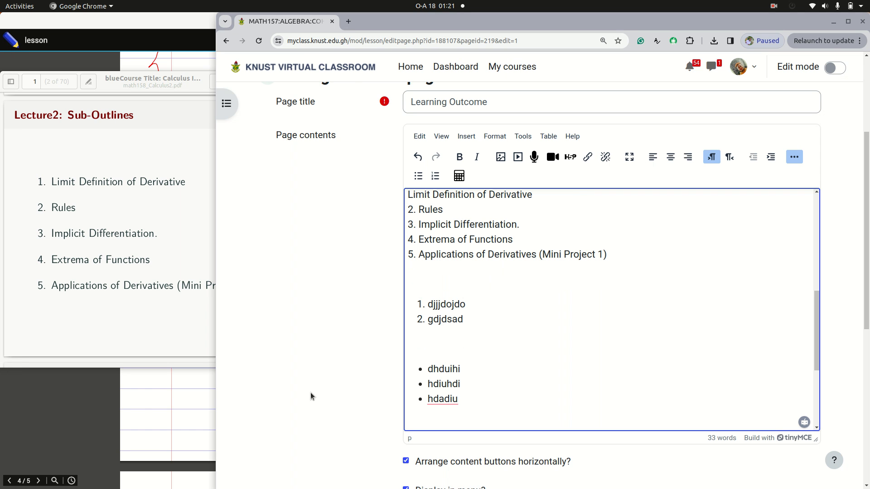
left_click(167, 390)
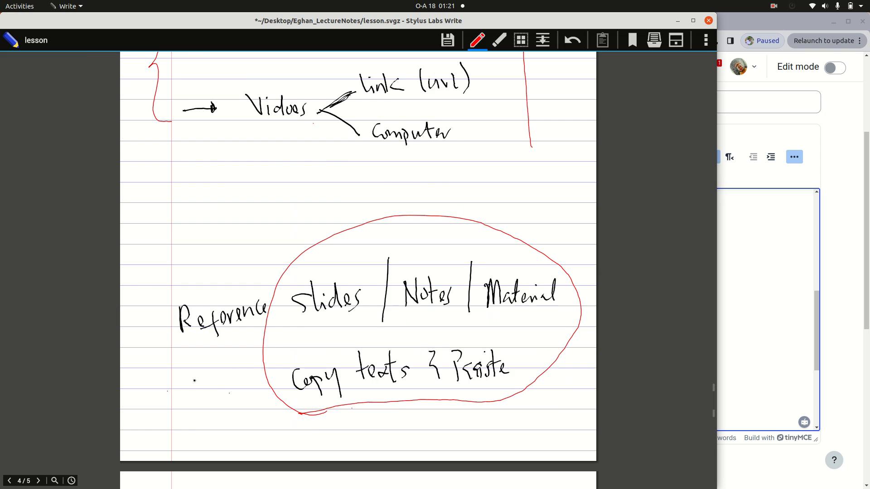
scroll(324, 349, "up", 5)
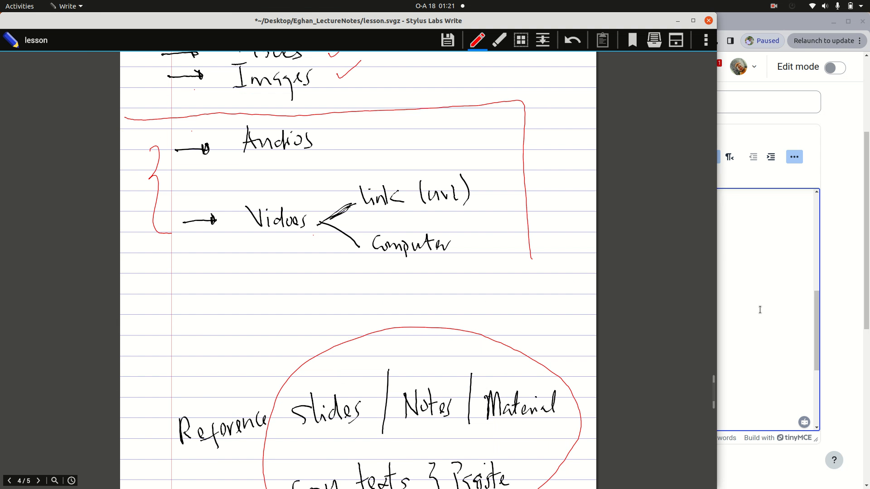
left_click(759, 310)
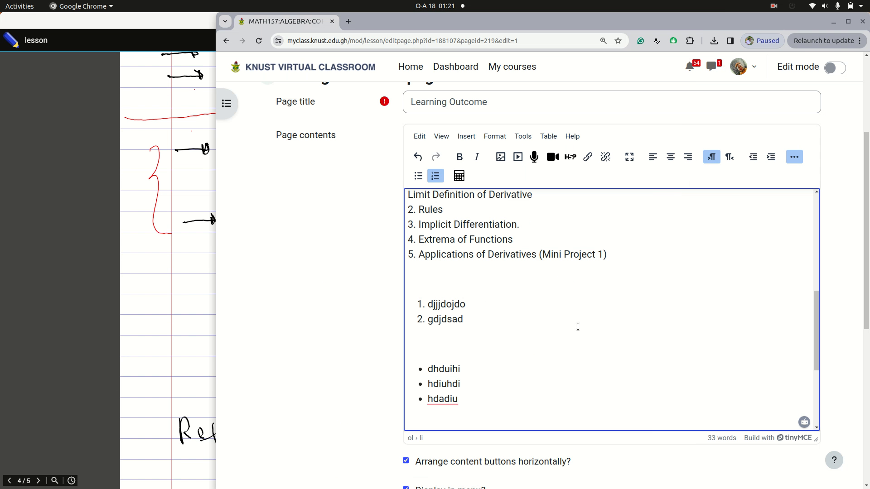
Save the edited Learning Outcome content page.
scroll(375, 374, "down", 2)
scroll(374, 374, "down", 5)
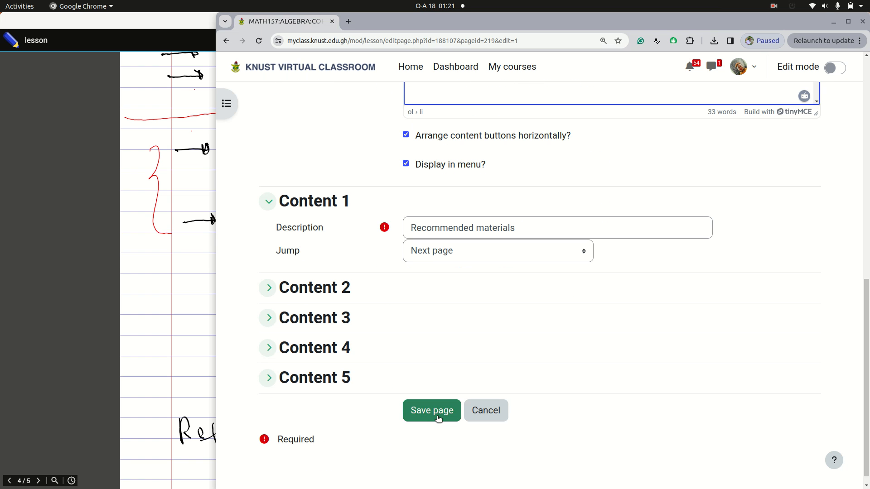
left_click(433, 411)
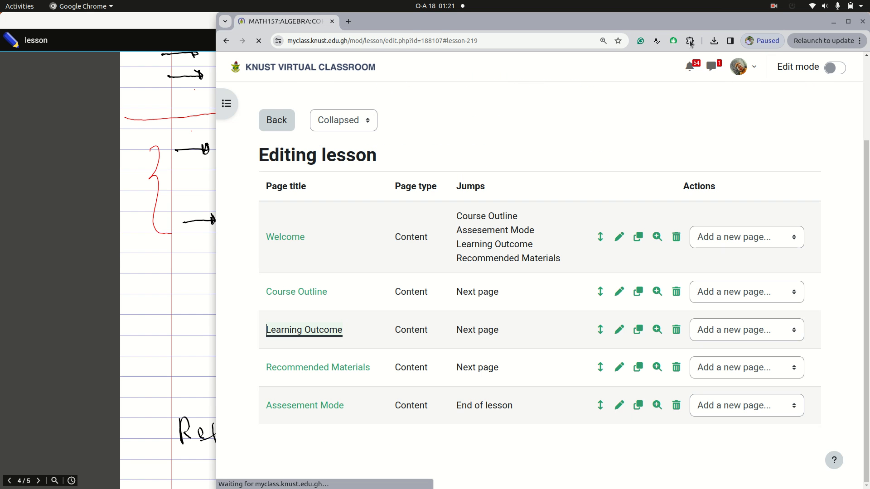